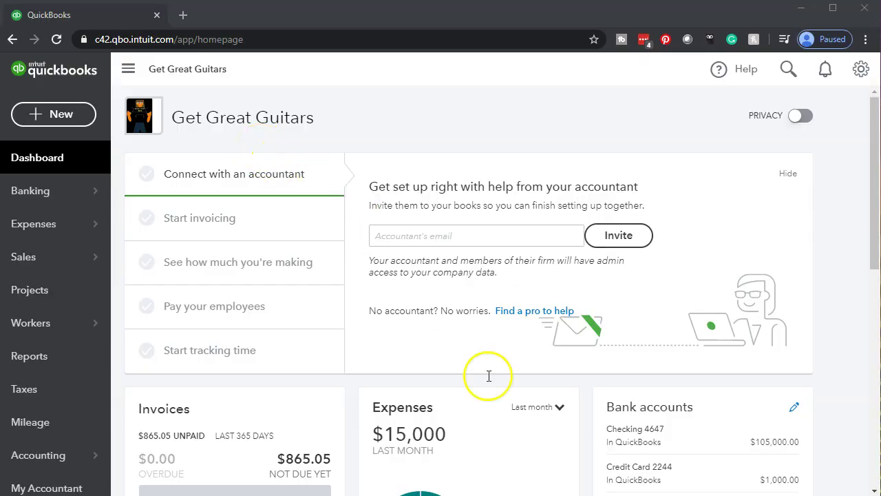
Switch to QuickBooks Desktop to view its home page workflow, and return to QuickBooks Online in the browser
key("alt+Tab")
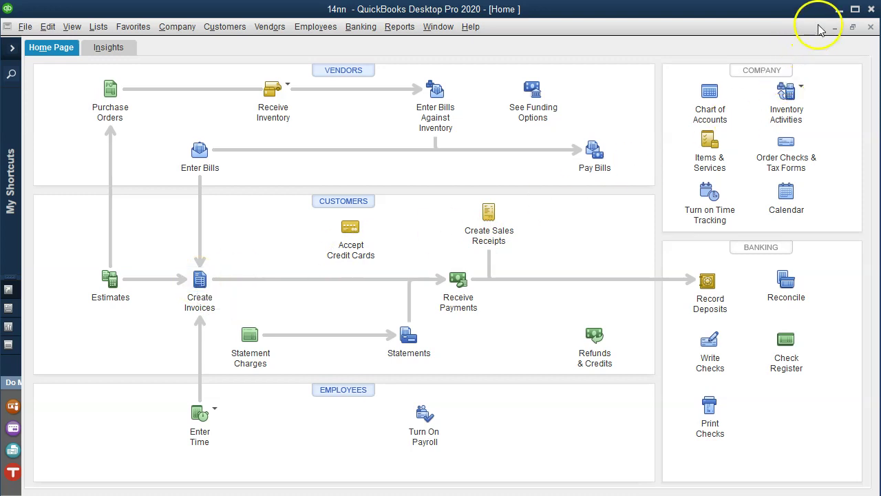
left_click(844, 11)
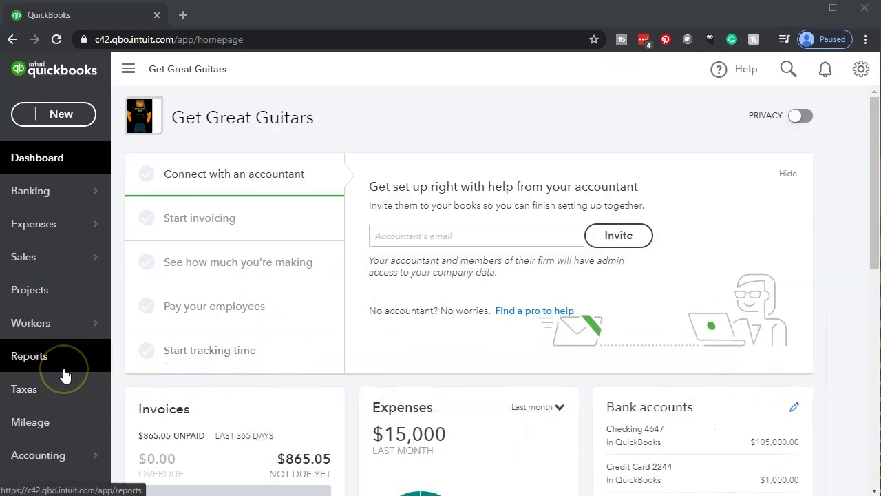
Open the Balance Sheet report from the favorite reports
left_click(29, 356)
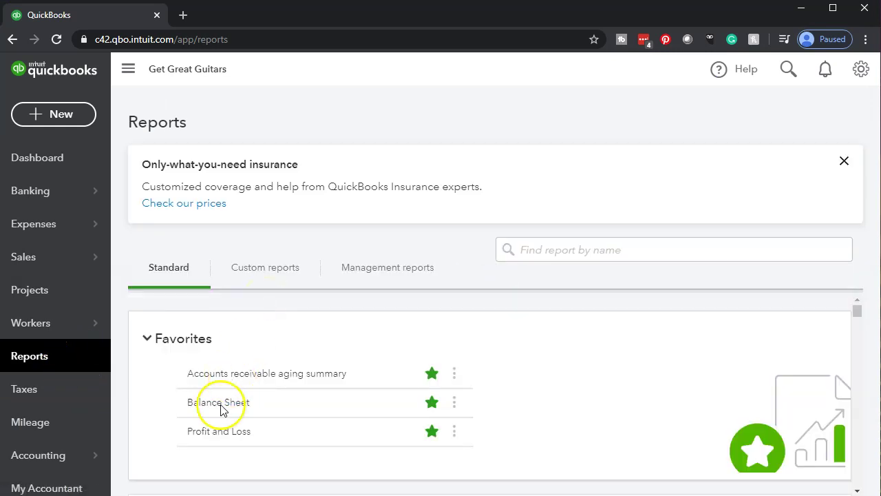
left_click(219, 409)
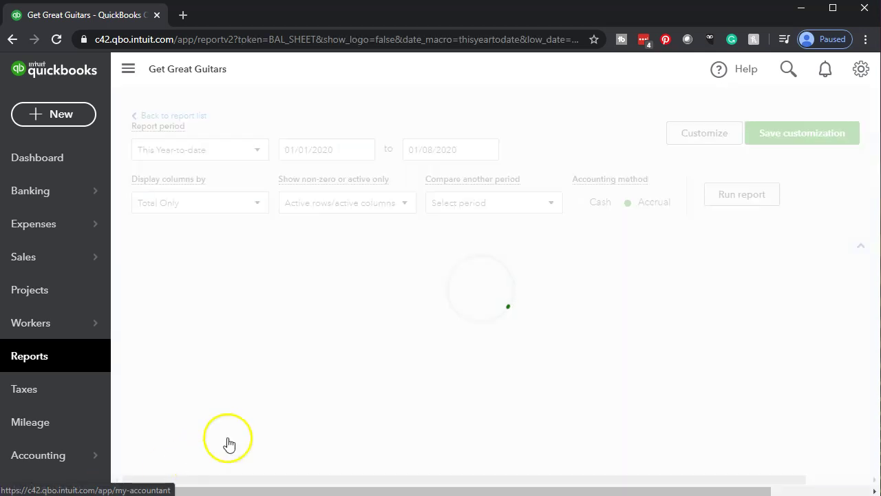
scroll(351, 233, "up", 1)
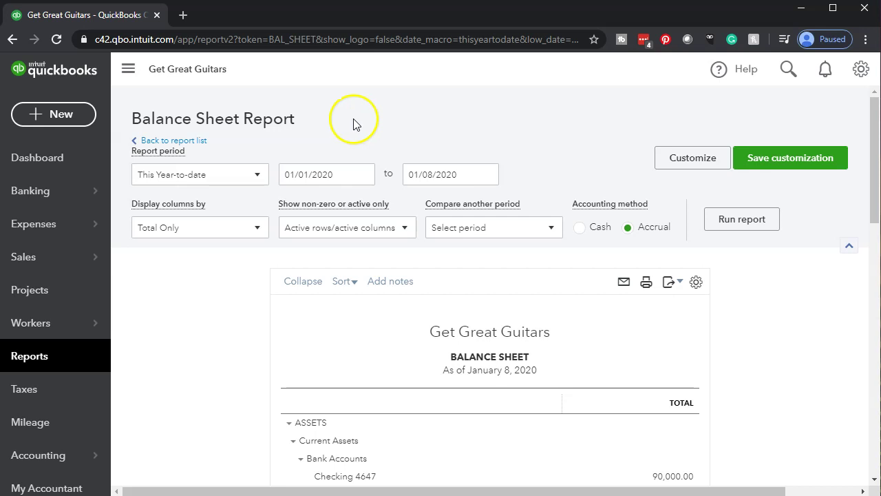
Set the Balance Sheet report period to 01/01/2020 through 12/31/2020 and run the report
left_click_drag(337, 175, 202, 168)
type("01/01/2020")
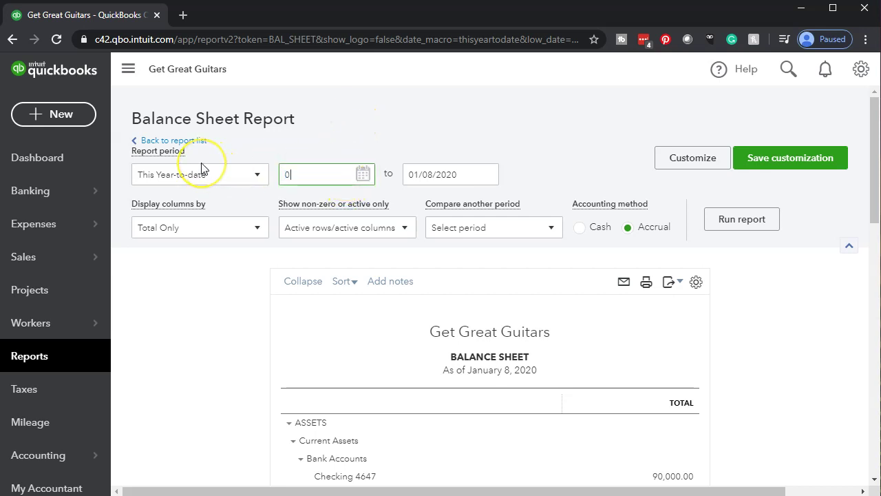
key("Tab")
type("12/31/2020")
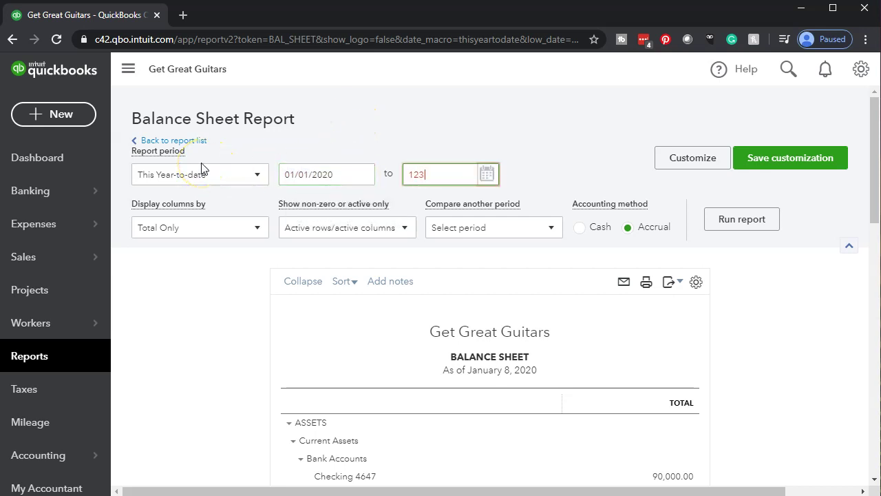
key("Tab")
left_click(733, 229)
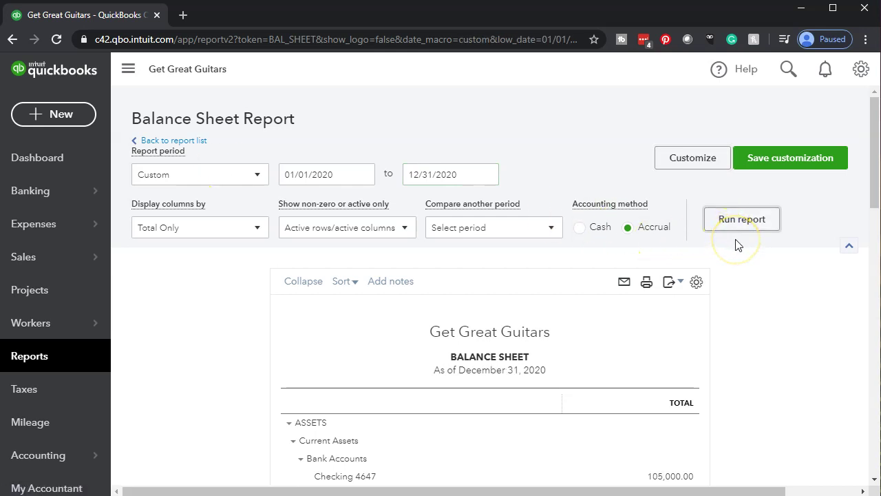
scroll(737, 245, "down", 3)
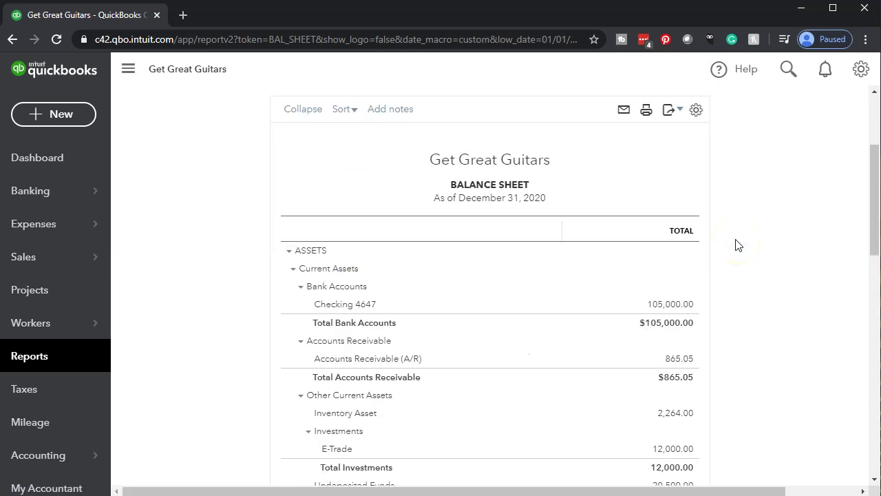
Duplicate the Balance Sheet report into a new browser tab and return to the original tab
right_click(112, 15)
left_click(135, 62)
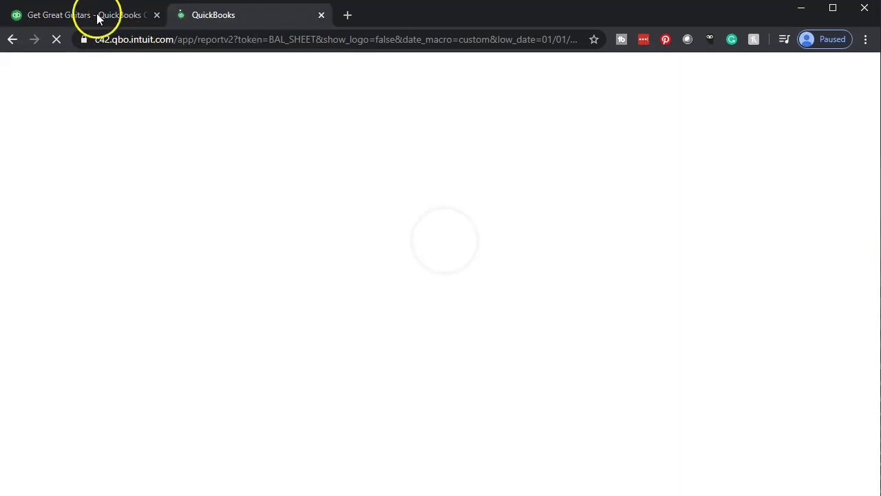
left_click(97, 17)
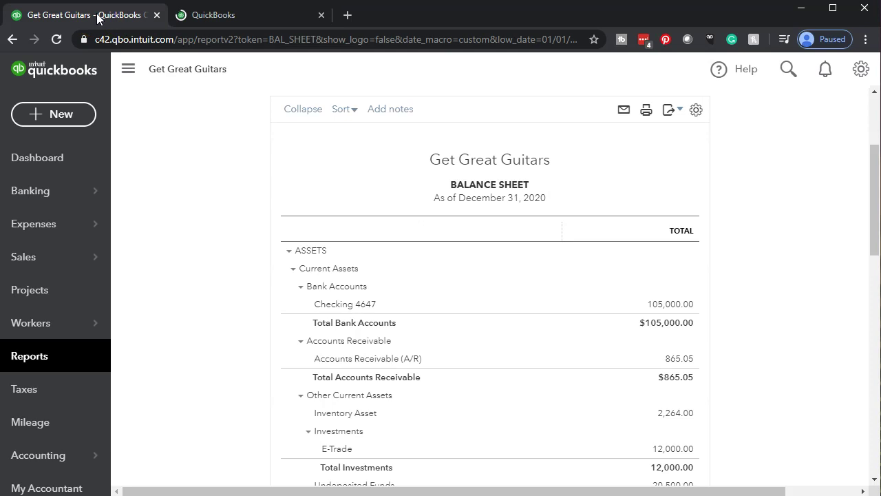
Open the Profit and Loss report from the favorite reports
left_click(57, 369)
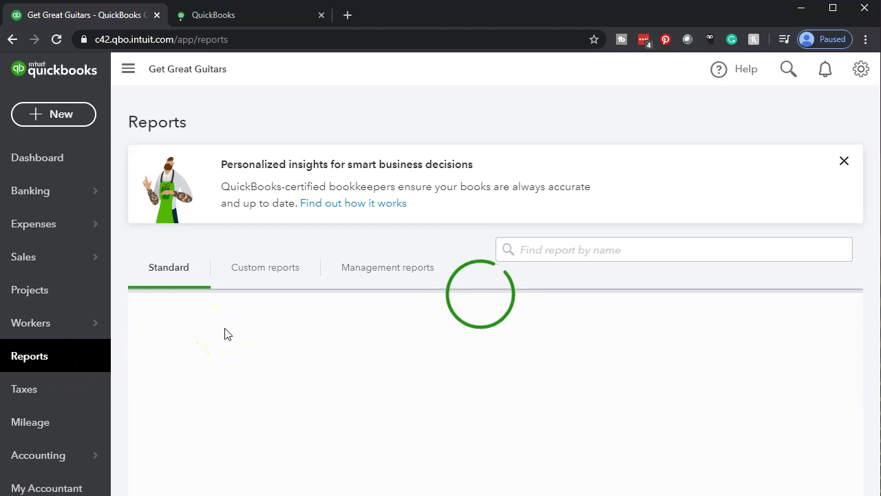
scroll(228, 334, "down", 1)
left_click(227, 364)
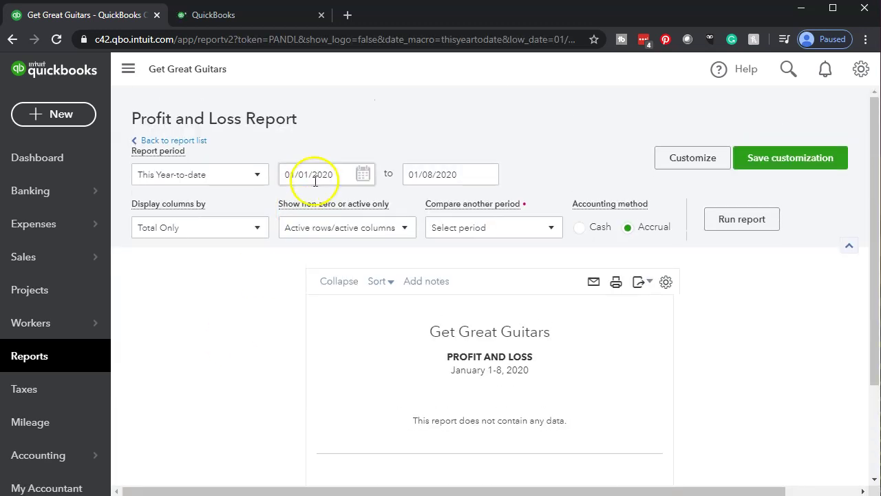
Set the Profit and Loss report period to 01/01/2020 through 12/31/2020 and run the report
left_click(337, 174)
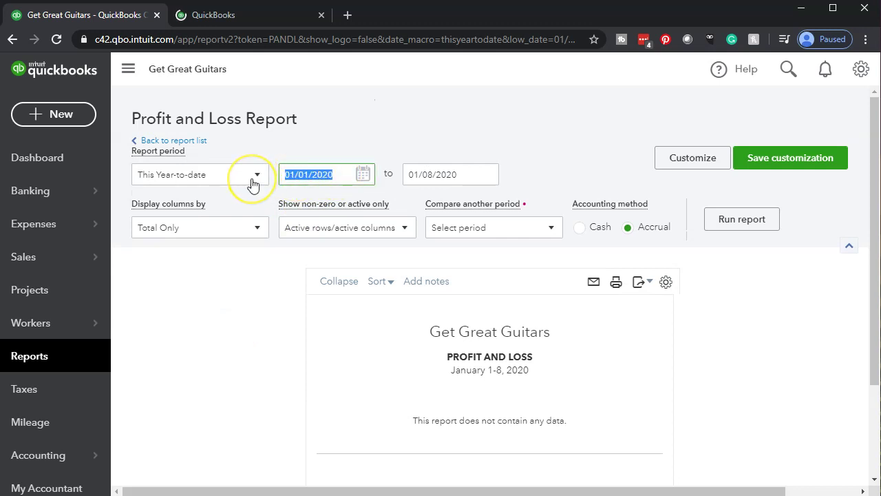
type("0101")
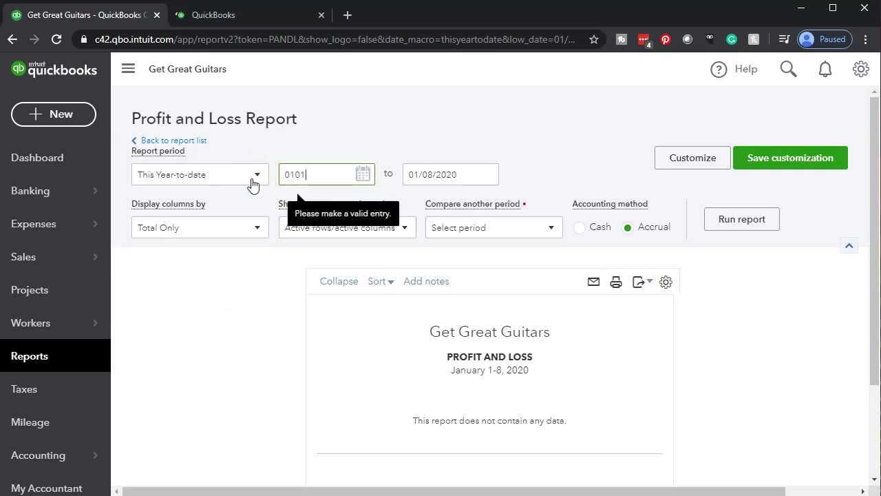
key("Tab")
type("1")
type("2/31/2020")
key("Tab")
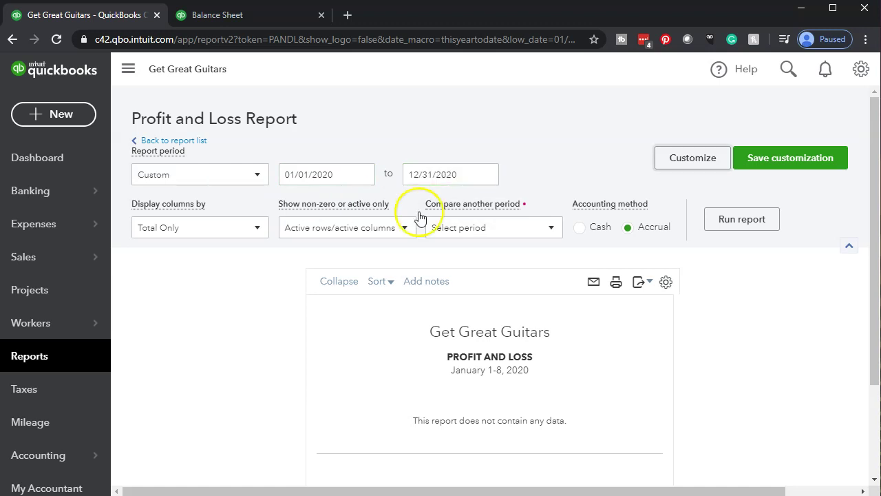
left_click(711, 225)
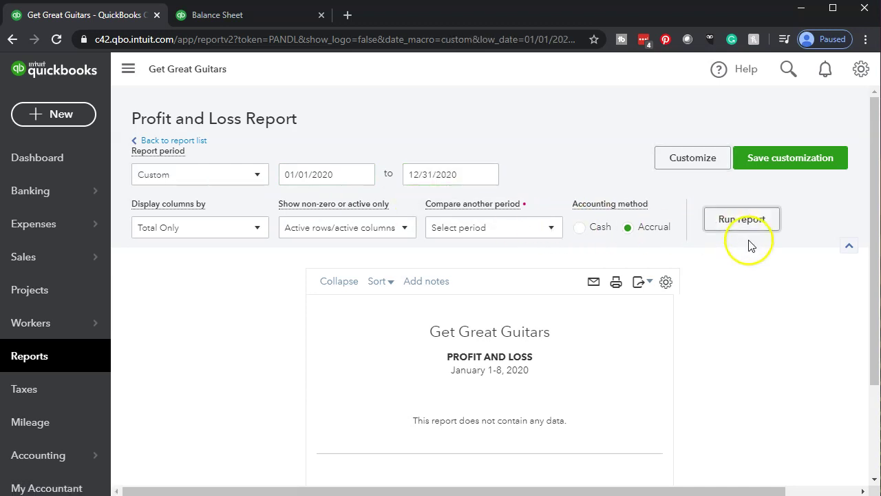
scroll(752, 246, "down", 3)
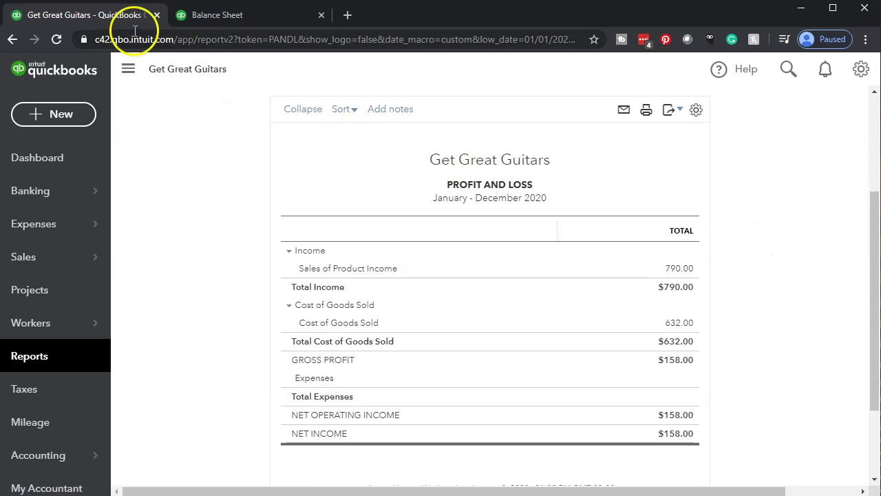
Duplicate the Profit and Loss report into a new browser tab and return to the original tab
right_click(118, 17)
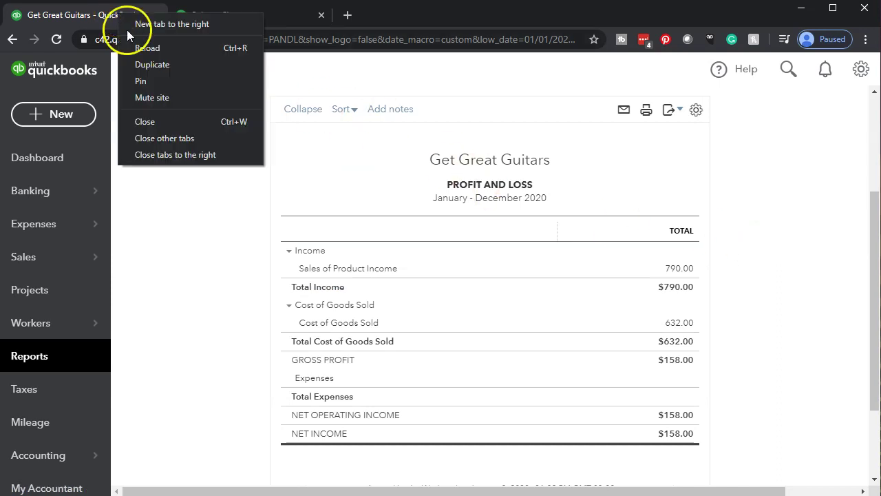
left_click(141, 65)
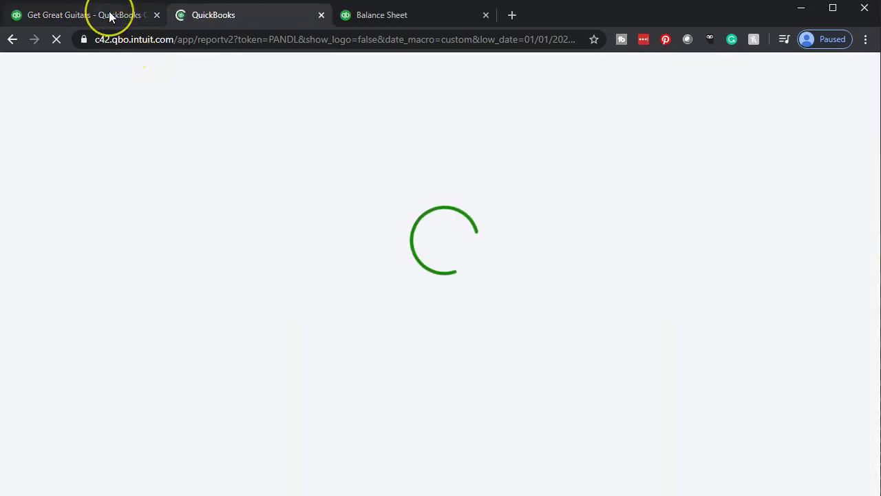
left_click(112, 17)
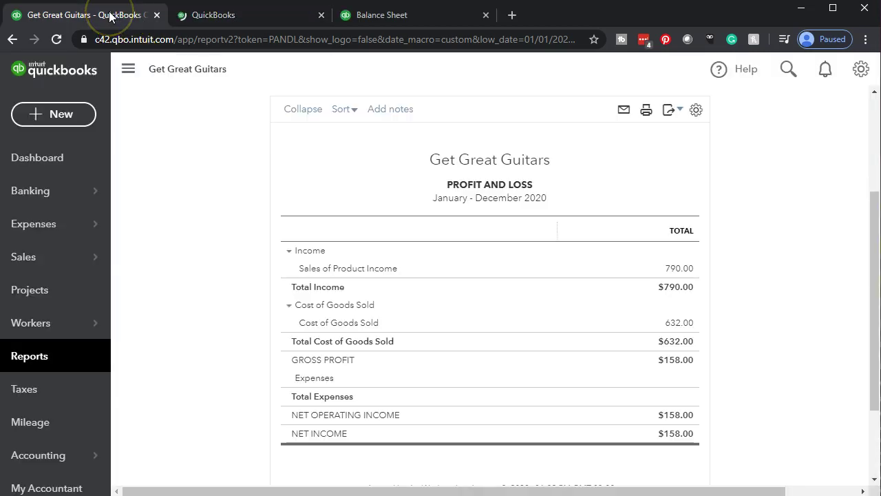
Search the reports for "tri" and open the standard Trial Balance report
left_click(55, 357)
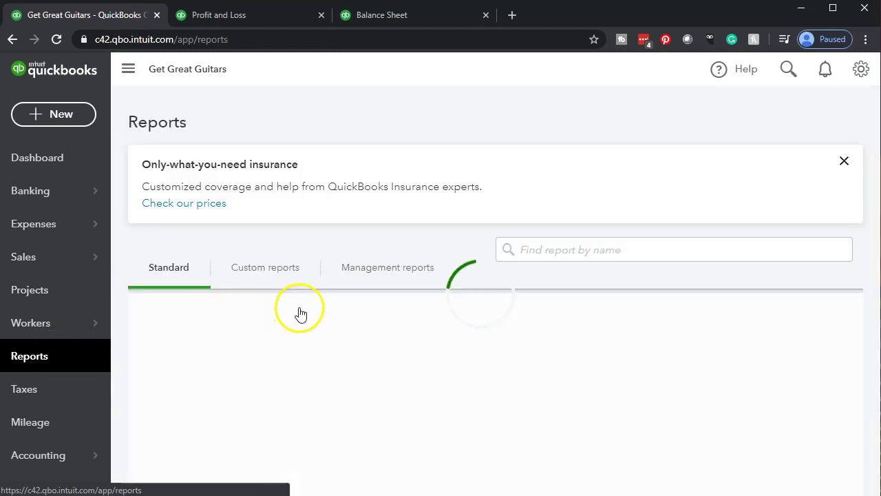
left_click(557, 252)
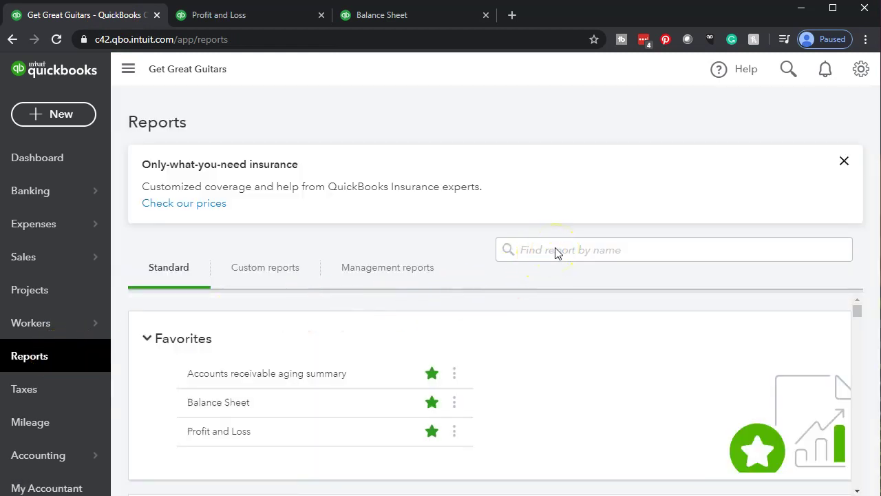
type("tri")
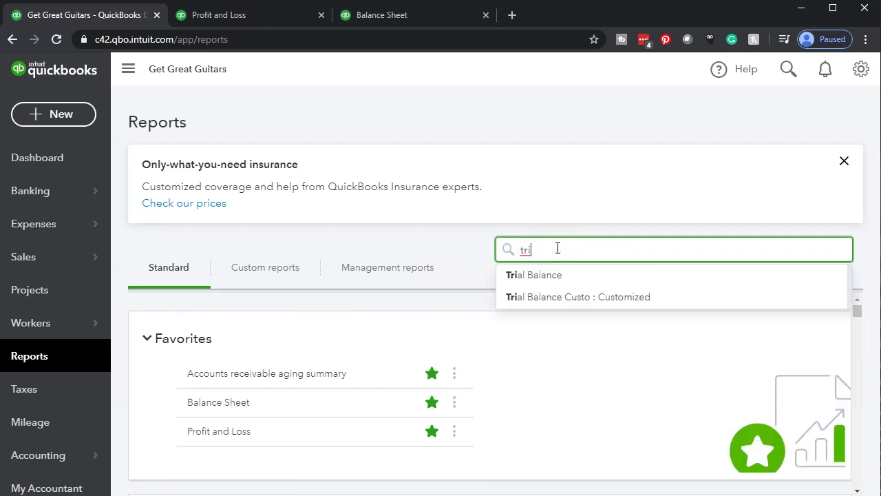
left_click(531, 280)
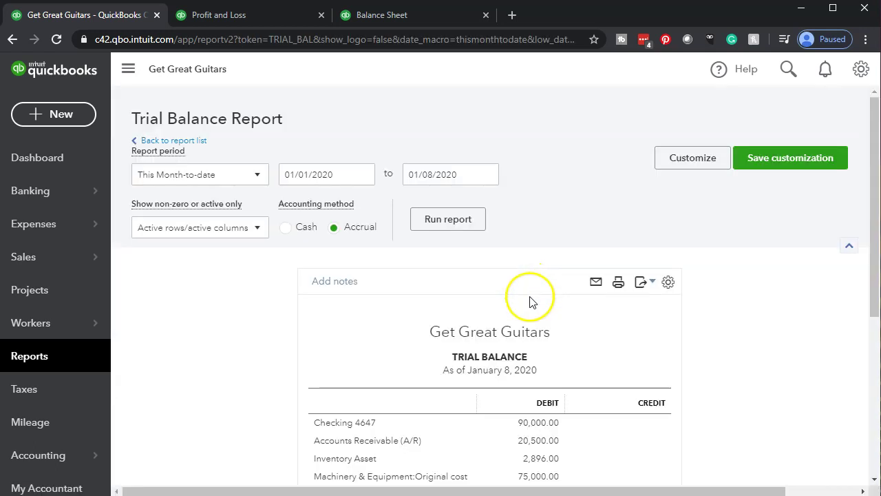
scroll(338, 305, "down", 2)
scroll(275, 296, "up", 2)
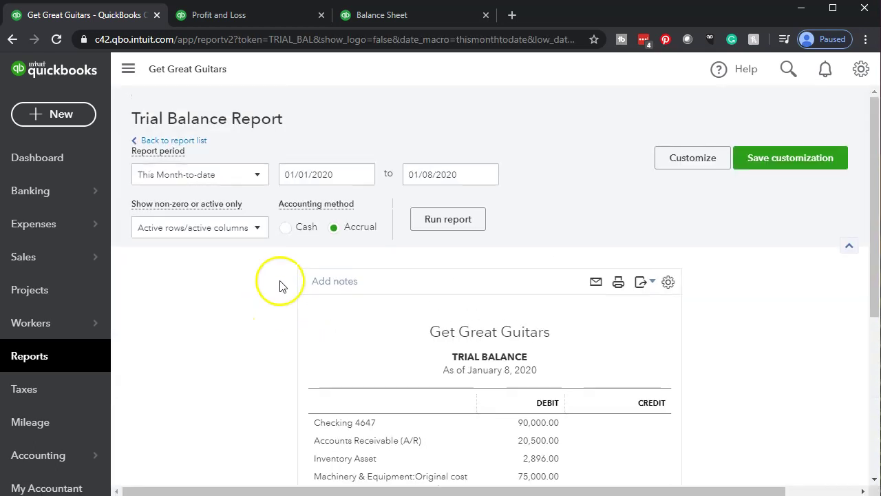
Run the Trial Balance report for 01/01/2020 through 12/31/2020 and duplicate it into a new browser tab
left_click(336, 177)
type("01/01/2020")
key("Tab")
type("12")
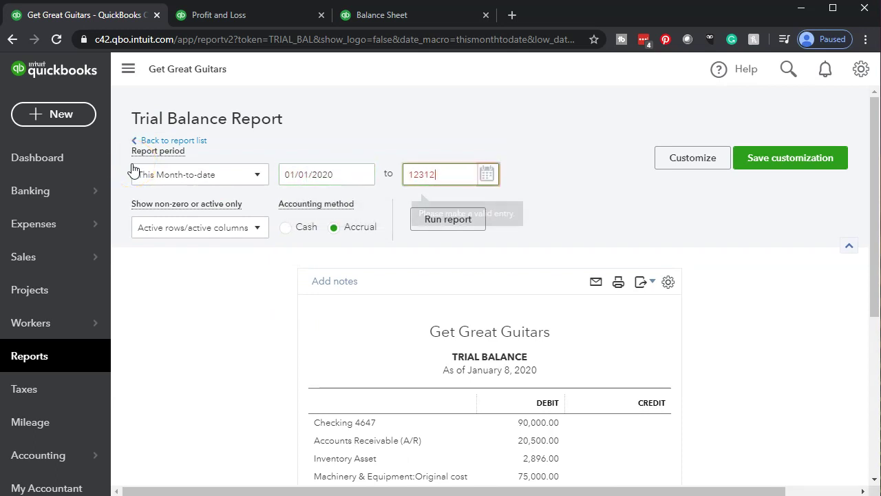
type("/31/2020")
key("Tab")
left_click(463, 239)
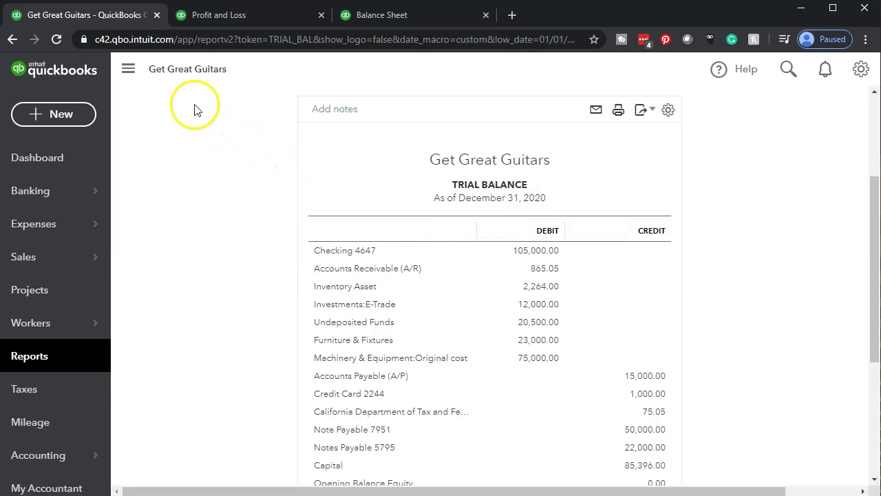
right_click(128, 11)
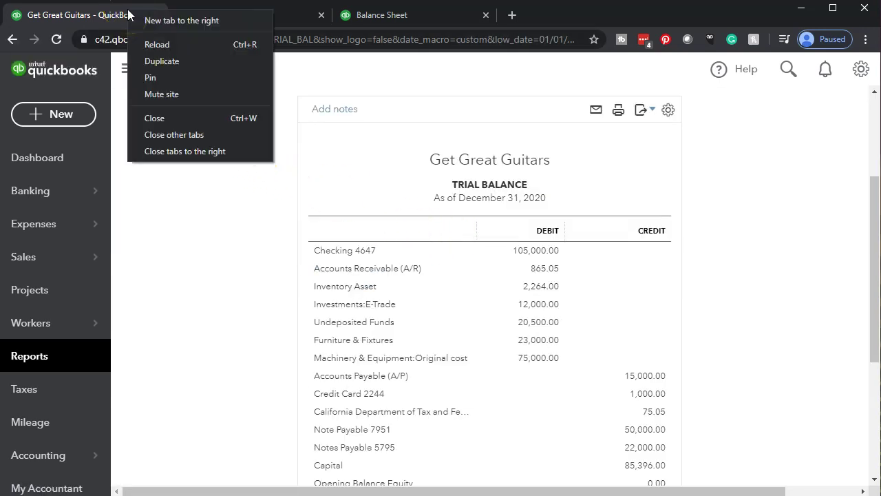
left_click(149, 64)
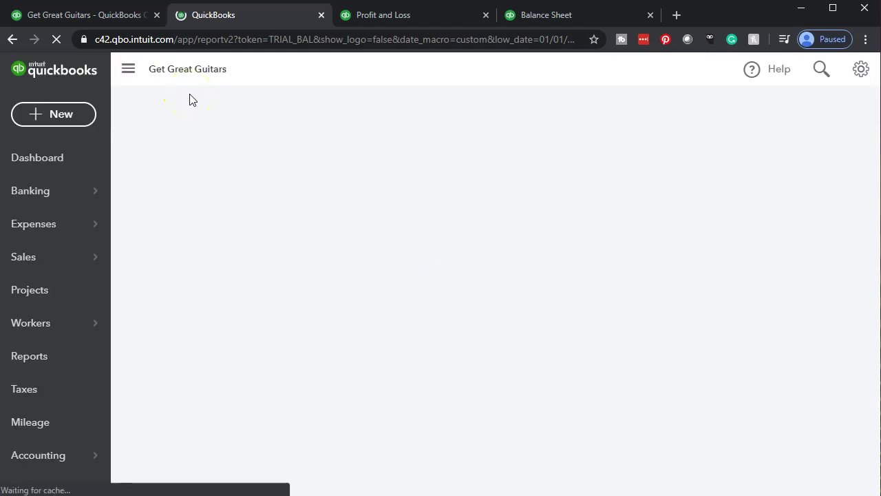
Bring up the duplicated Balance Sheet report, with the navigation sidebar hidden and the page enlarged for reading
left_click(550, 23)
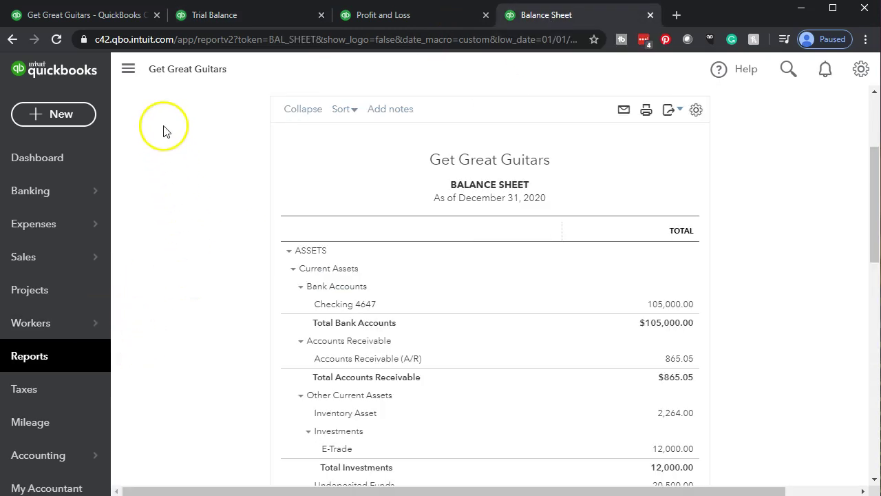
left_click(128, 69)
key("ctrl+plus")
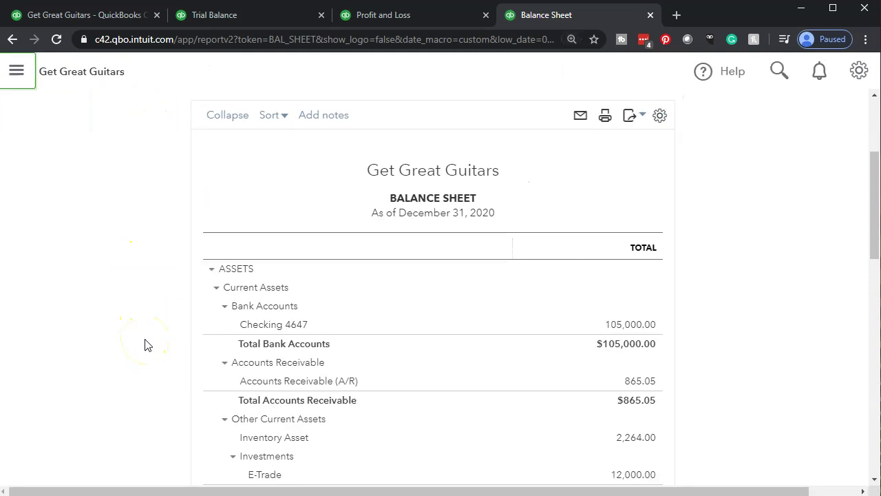
scroll(144, 344, "down", 1)
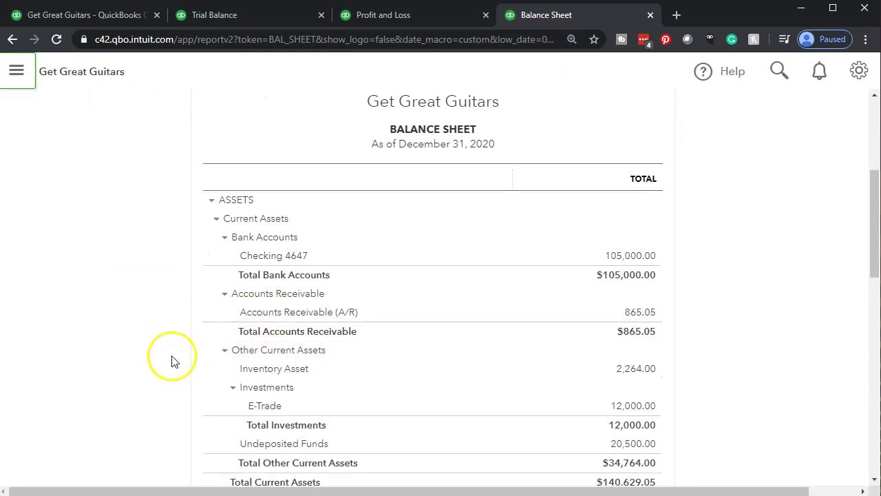
key("ctrl+plus")
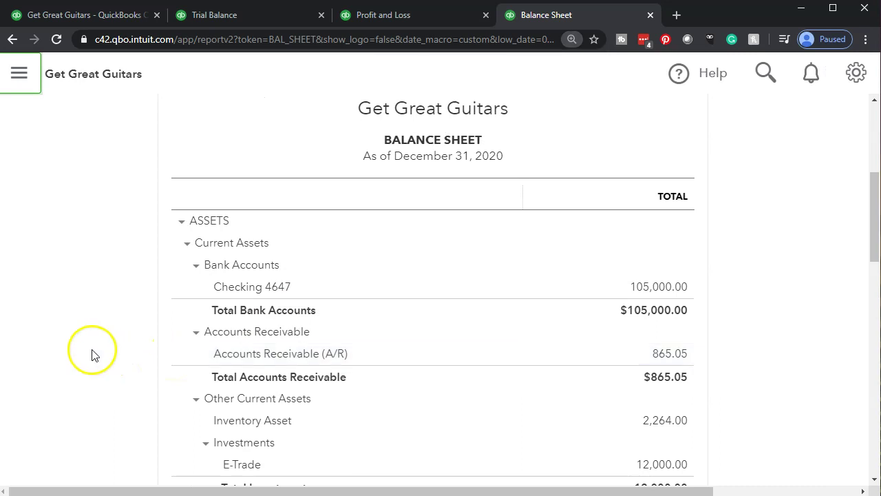
scroll(94, 355, "down", 1)
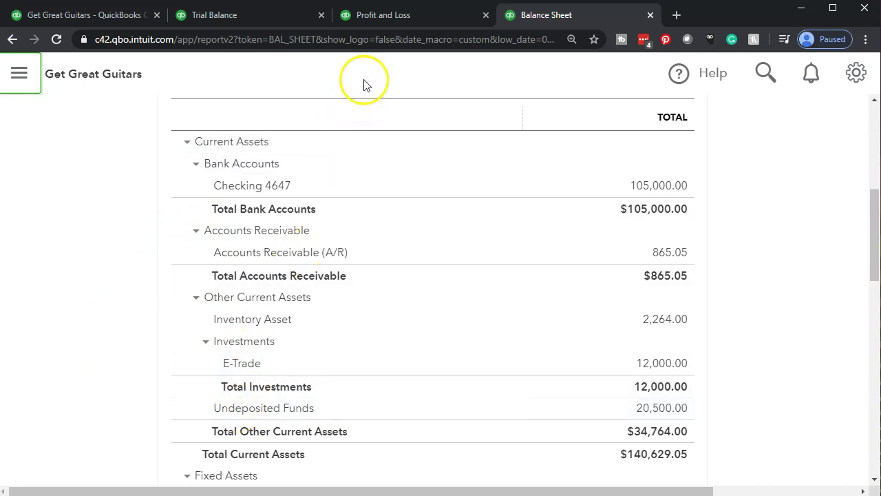
Bring up the duplicated Profit and Loss report with the navigation sidebar hidden and check the Sales of Product Income line
left_click(382, 22)
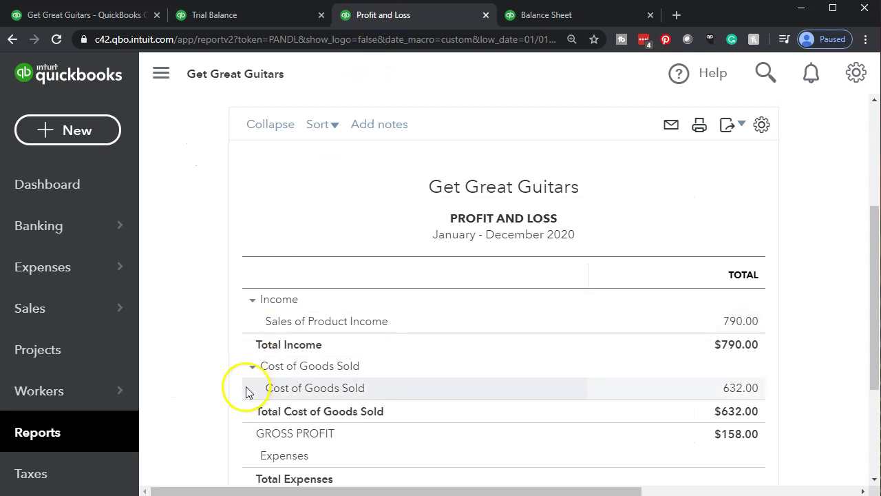
left_click(170, 82)
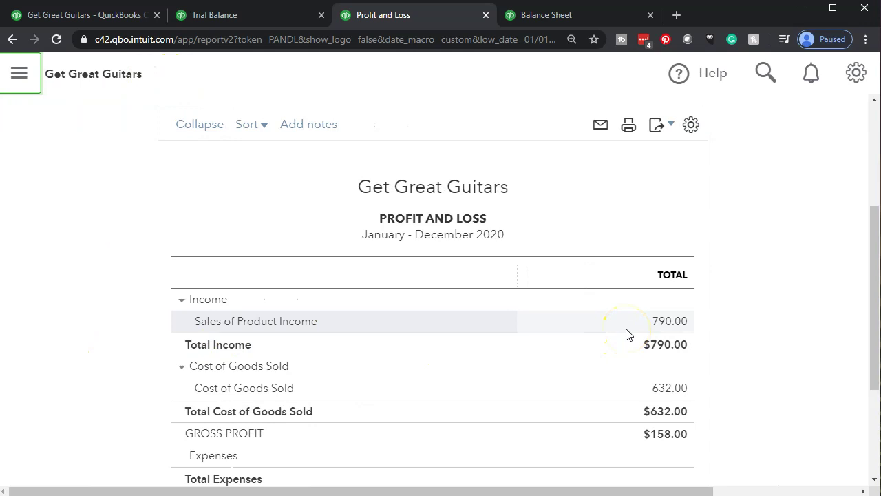
left_click(614, 328)
Examine the Balance Sheet's receivable, inventory and sales tax payable balances, and the Profit and Loss report's cost of goods sold and net income
left_click(574, 14)
left_click(409, 257)
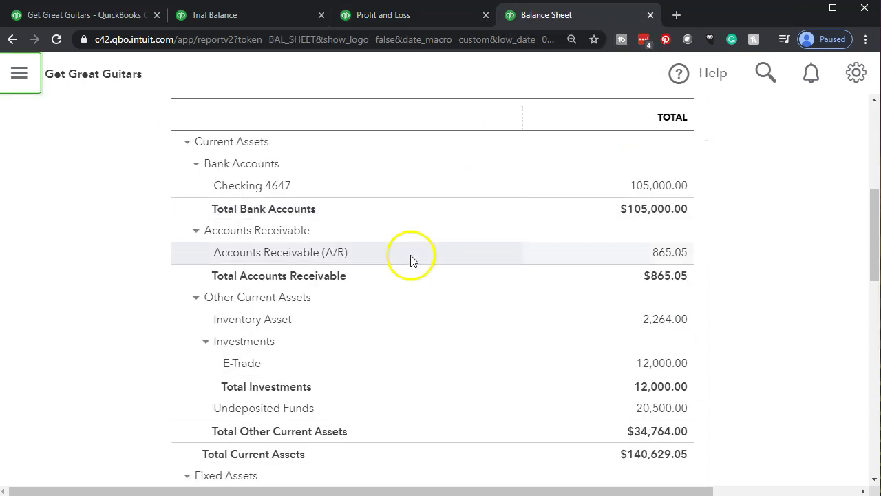
scroll(411, 259, "down", 2)
scroll(410, 260, "down", 2)
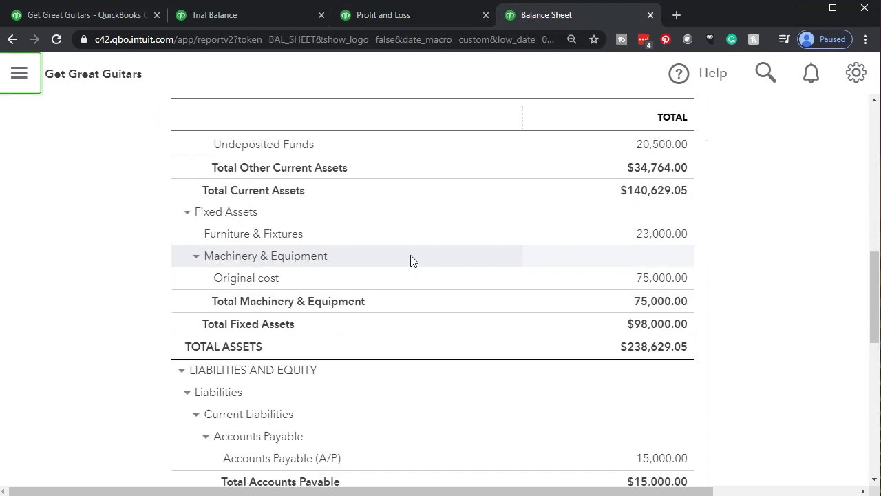
scroll(410, 260, "down", 2)
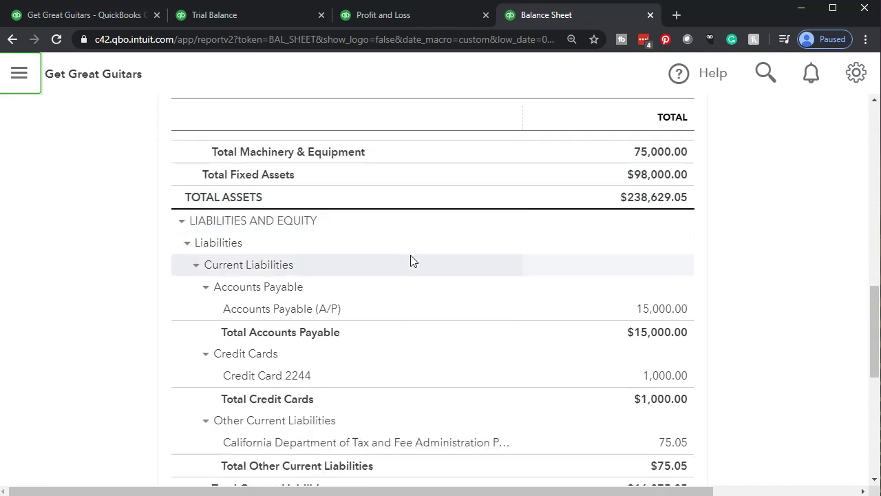
scroll(410, 260, "down", 1)
scroll(410, 260, "down", 1)
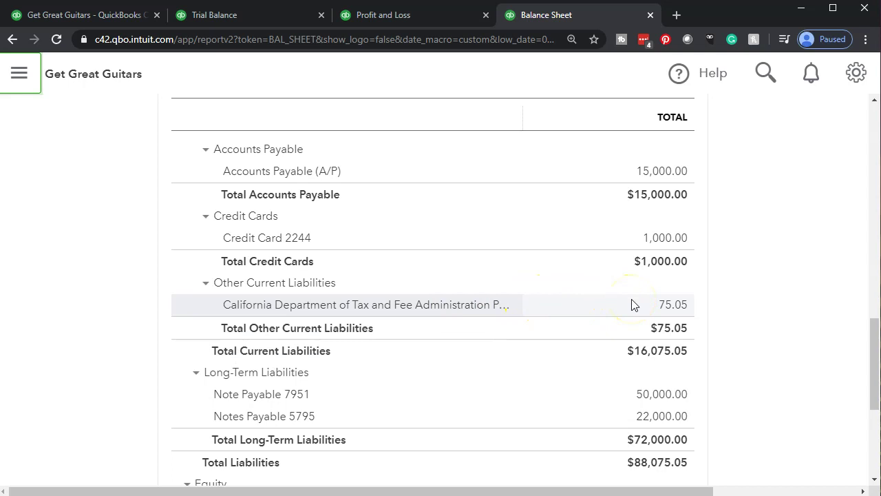
scroll(633, 304, "up", 6)
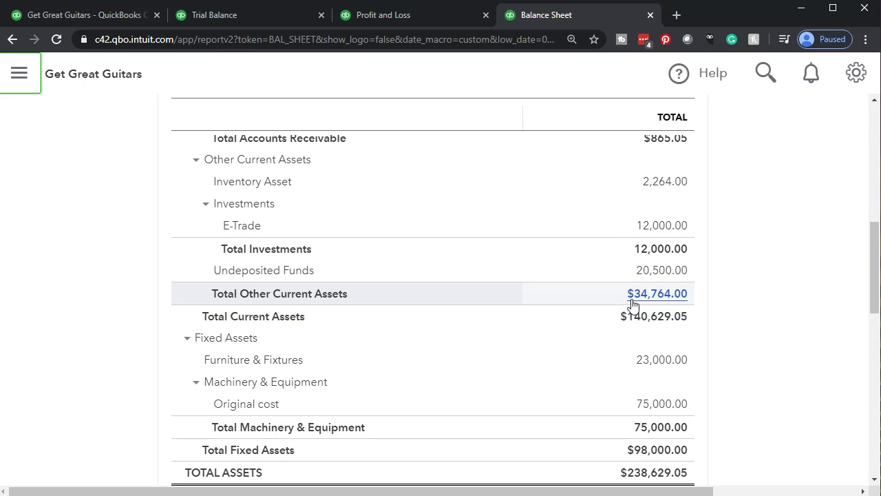
scroll(632, 304, "up", 1)
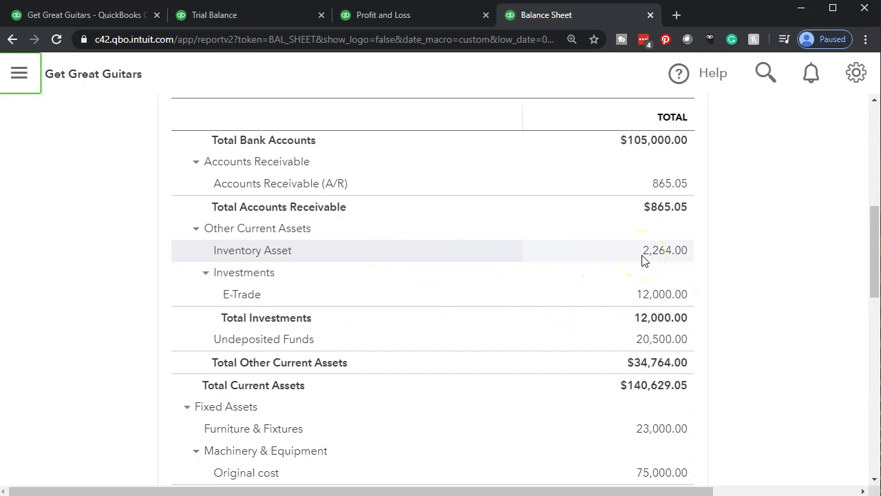
left_click(418, 17)
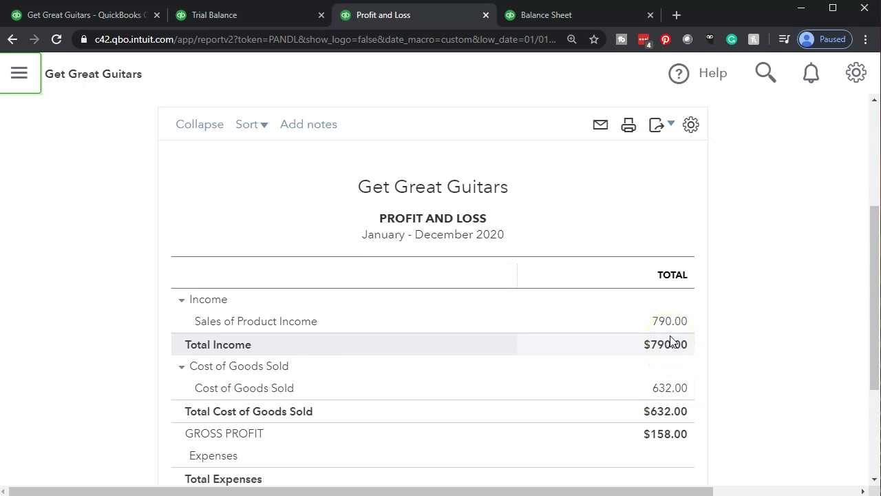
scroll(672, 341, "down", 1)
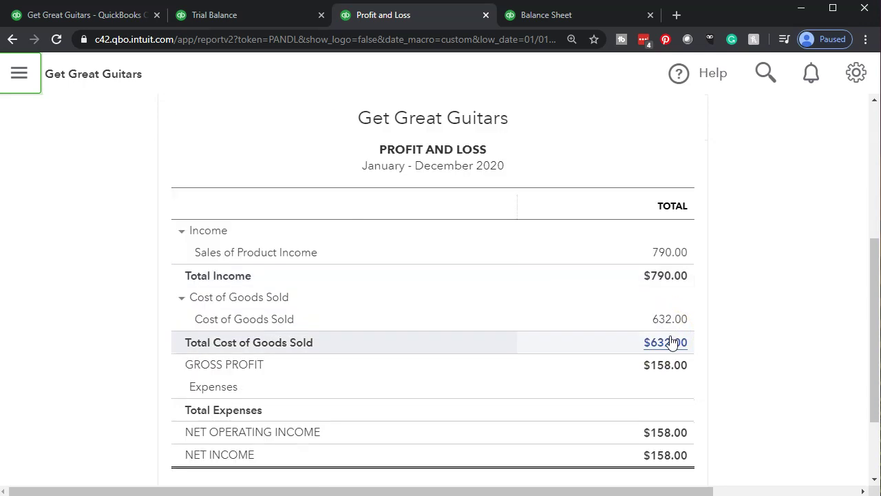
Bring up the duplicated Trial Balance with the sidebar hidden and examine the inventory, sales income and cost of goods sold balances
left_click(219, 16)
scroll(196, 358, "down", 1)
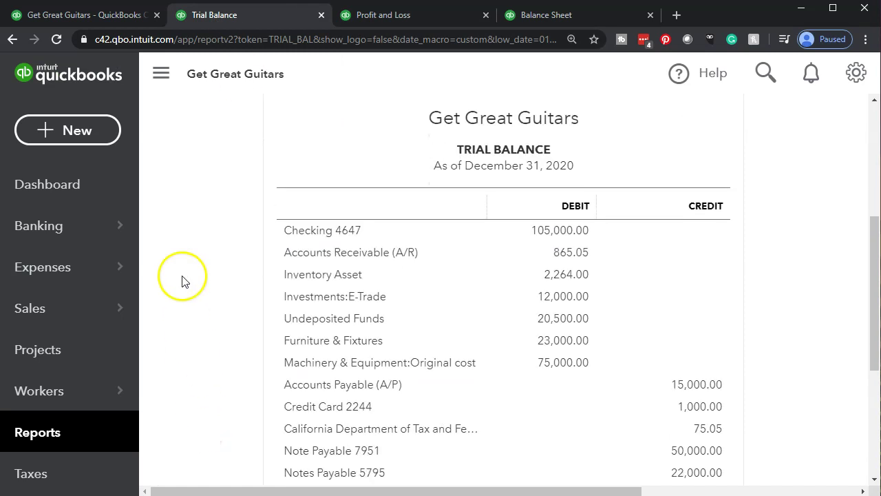
left_click(165, 77)
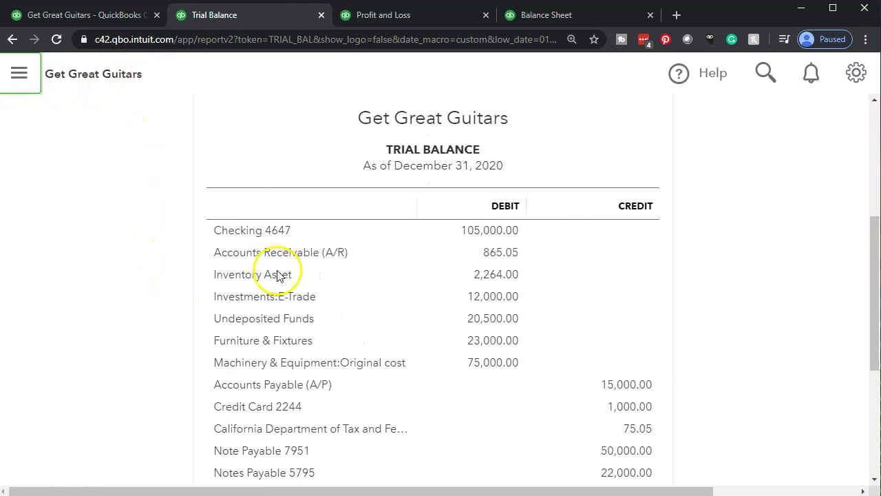
scroll(472, 324, "down", 1)
scroll(473, 324, "down", 1)
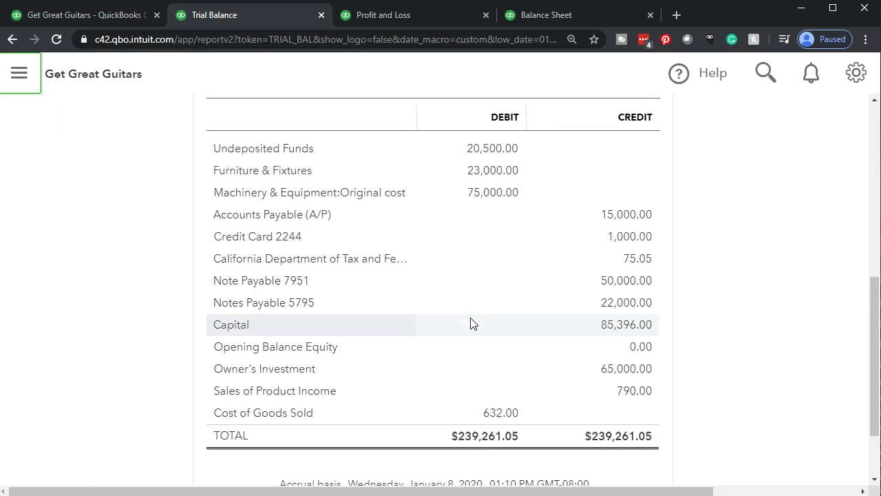
left_click(630, 403)
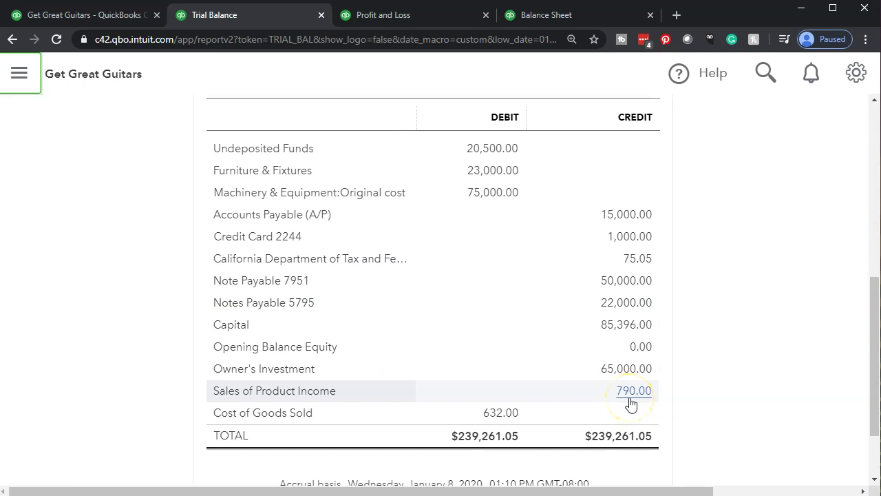
scroll(631, 405, "up", 2)
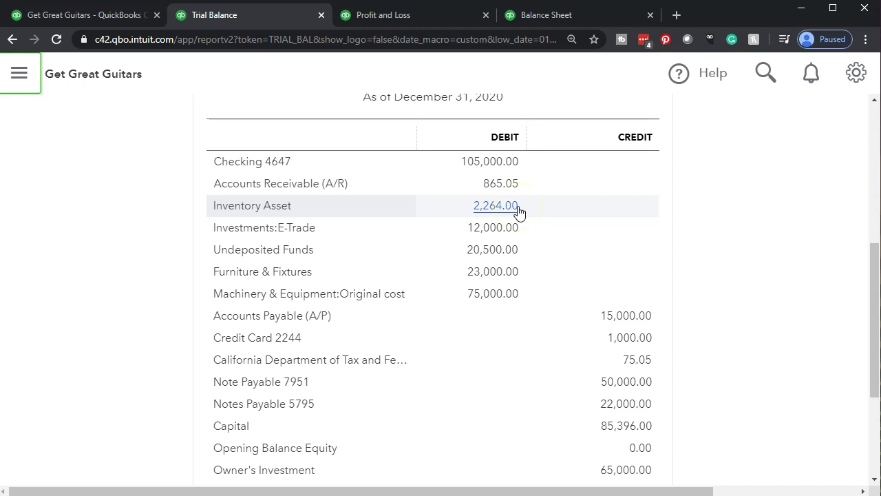
scroll(520, 212, "down", 2)
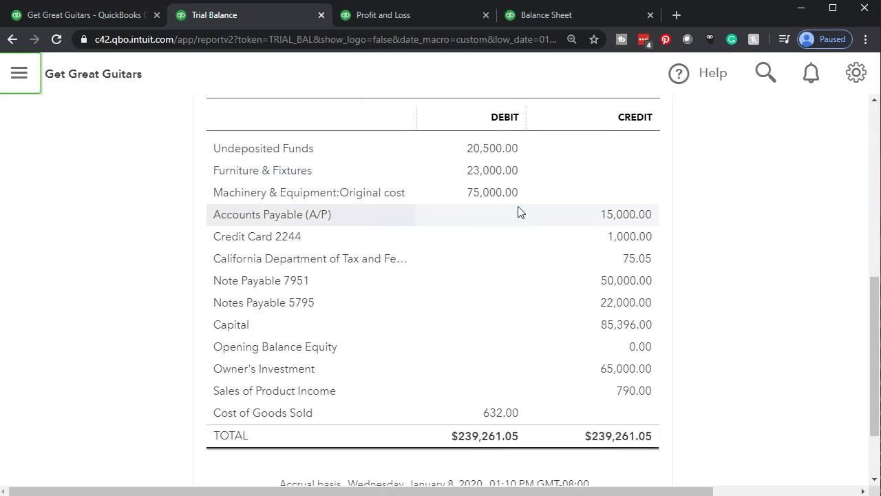
left_click(454, 413)
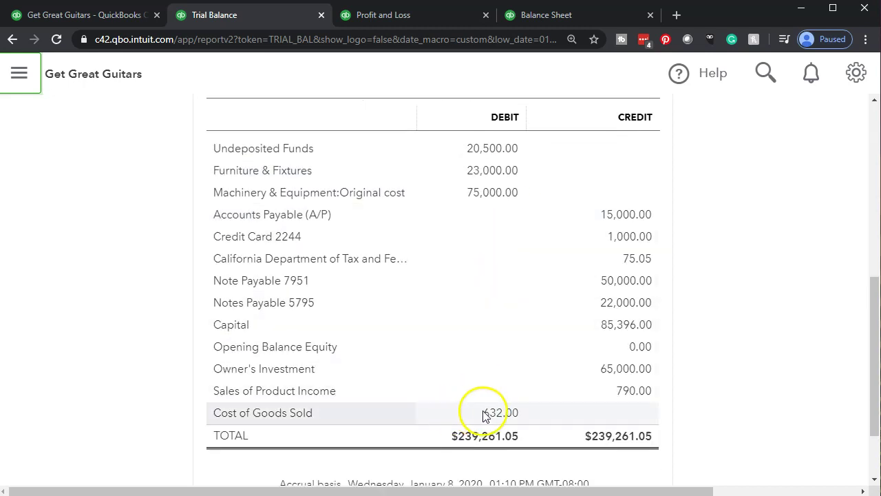
Return to the original QuickBooks tab and start a new sale on a blank sales receipt
left_click(113, 20)
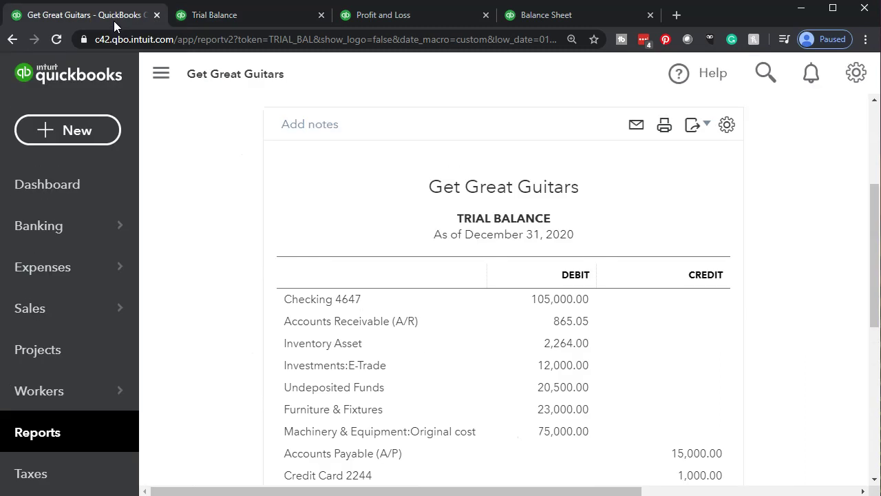
left_click(144, 146)
left_click(96, 138)
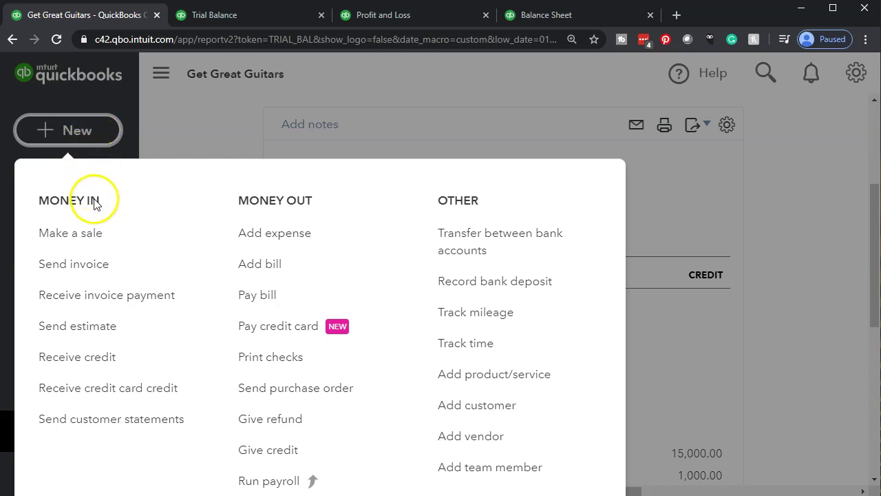
left_click(99, 235)
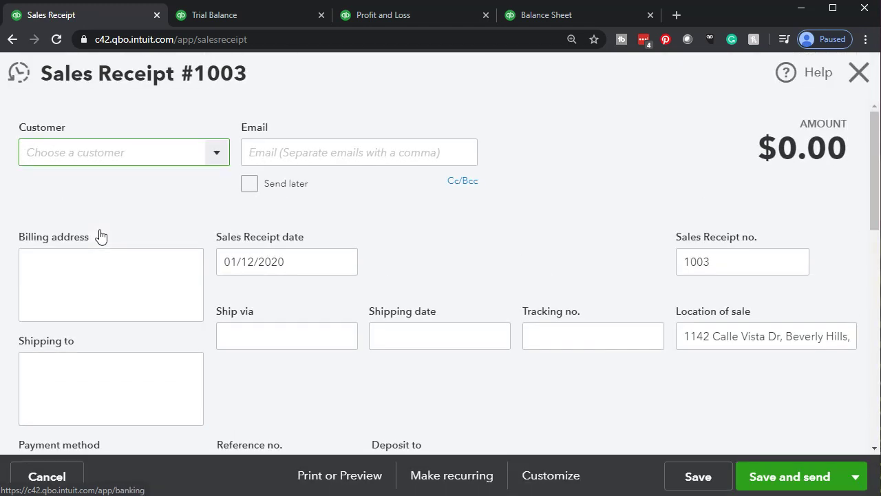
left_click(102, 97)
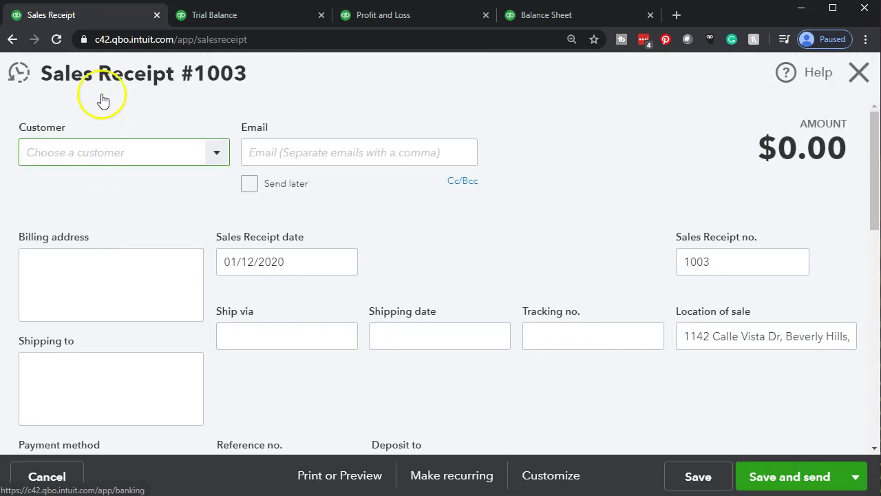
left_click(99, 96)
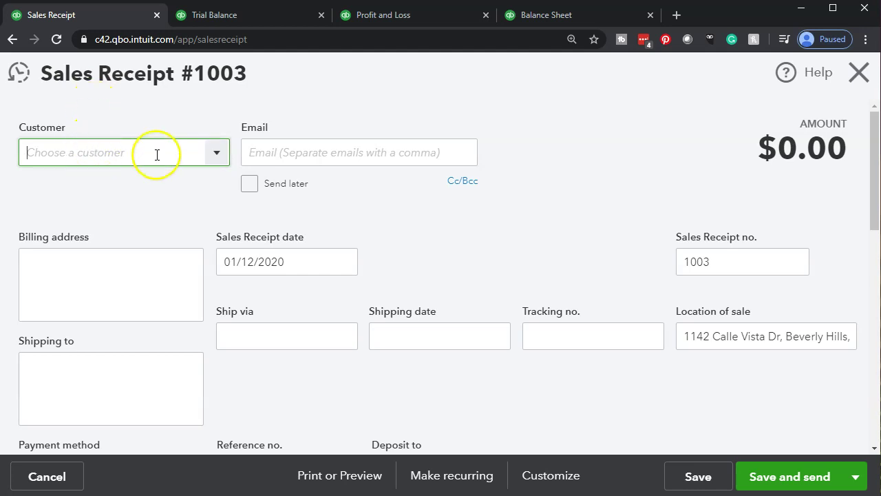
Add String Music as a new customer on the sales receipt and save it without further details
left_click(219, 158)
type("Strin")
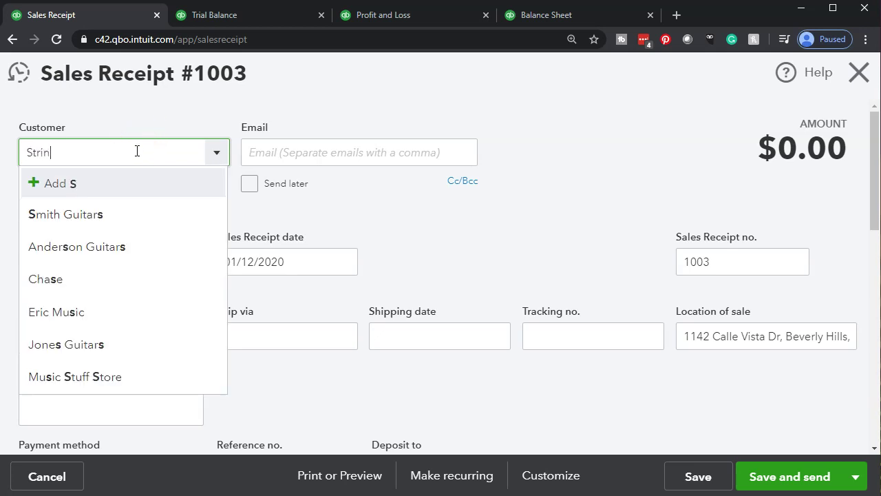
type("g Music")
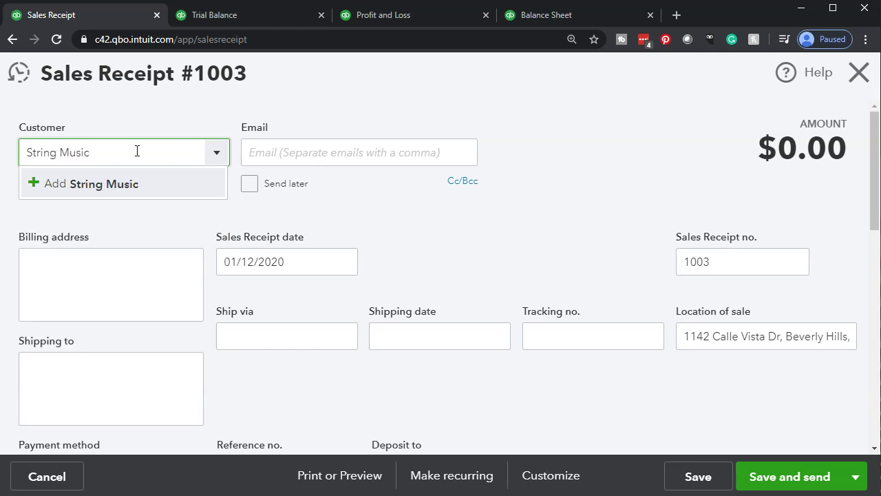
key("Return")
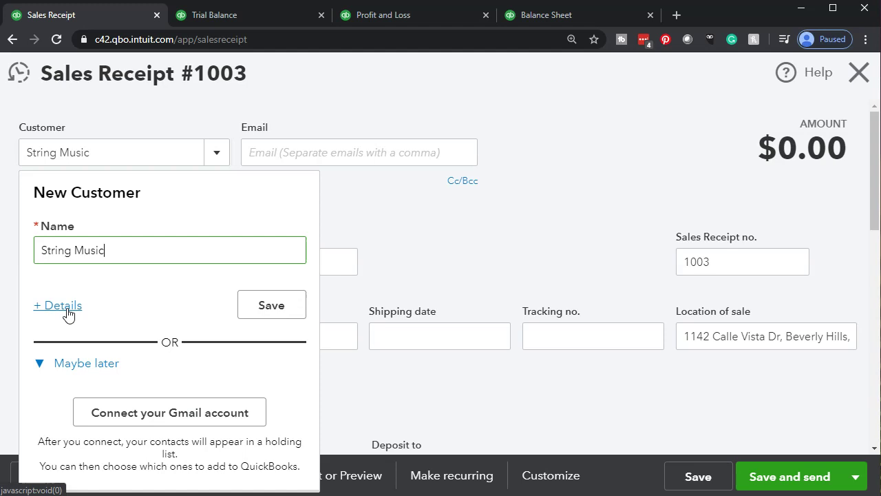
left_click(293, 305)
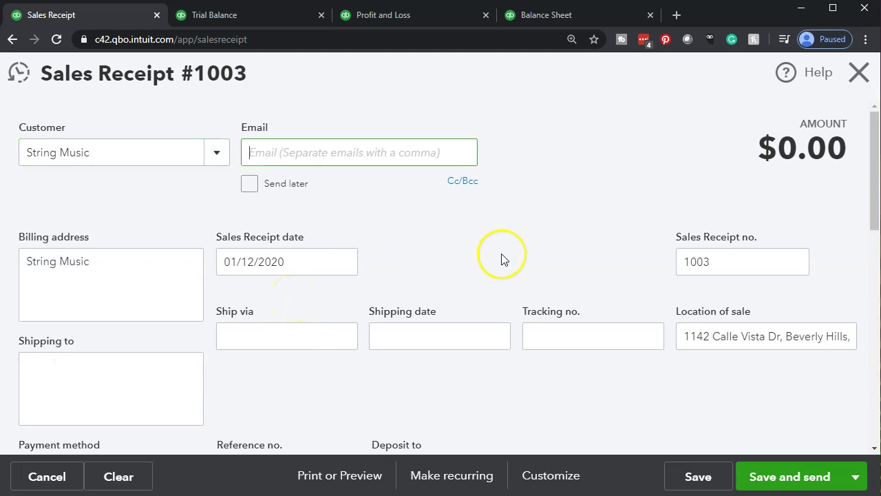
Reduce the page magnification and set the sales receipt date to 01/16/2020, leaving the address and shipping fields as they are
key("ctrl+minus")
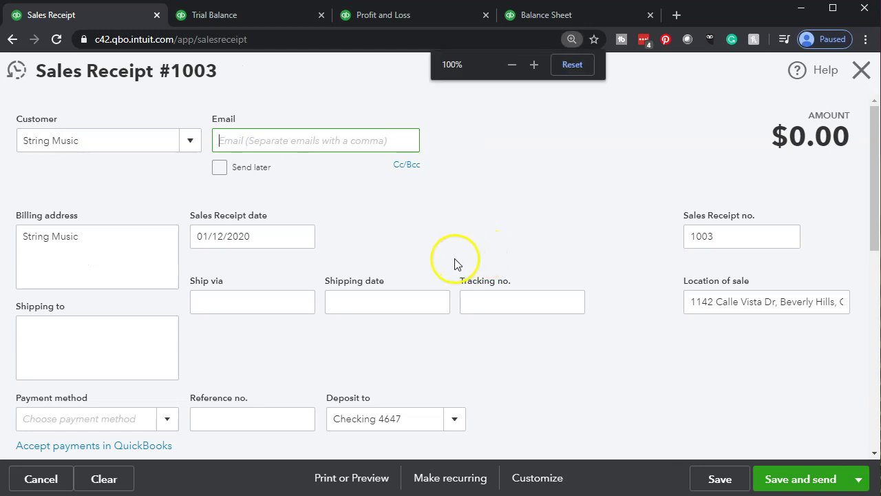
left_click(127, 253)
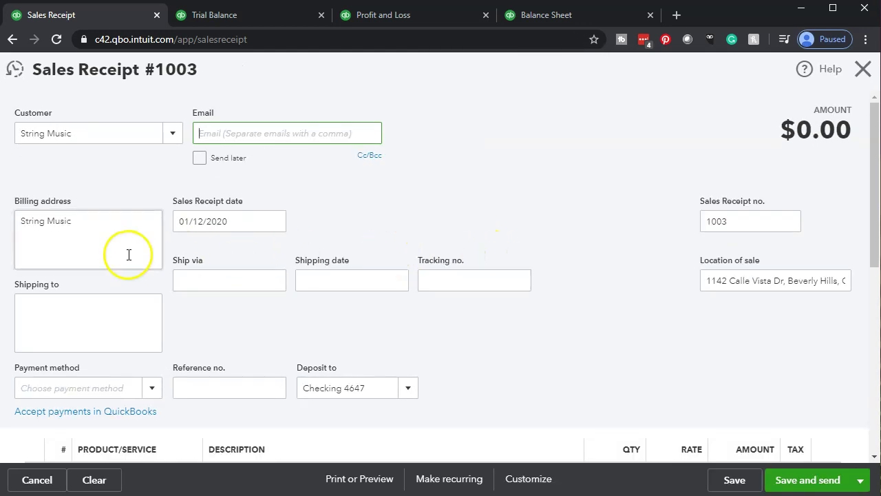
key("Tab")
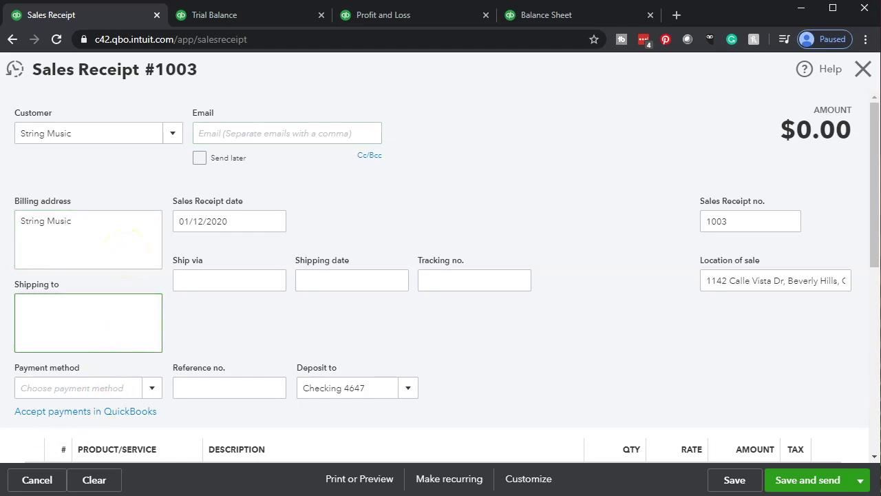
key("Tab")
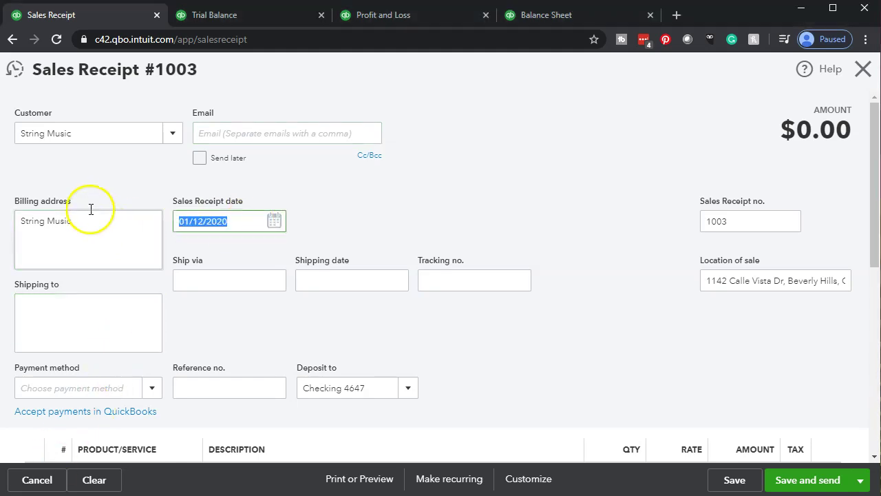
key("plus")
key("plus")
key("plus")
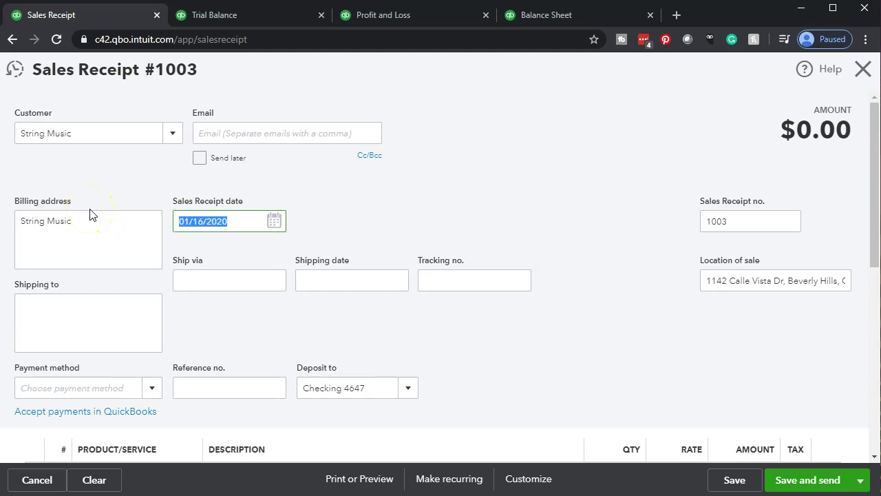
key("Tab")
key("Tab")
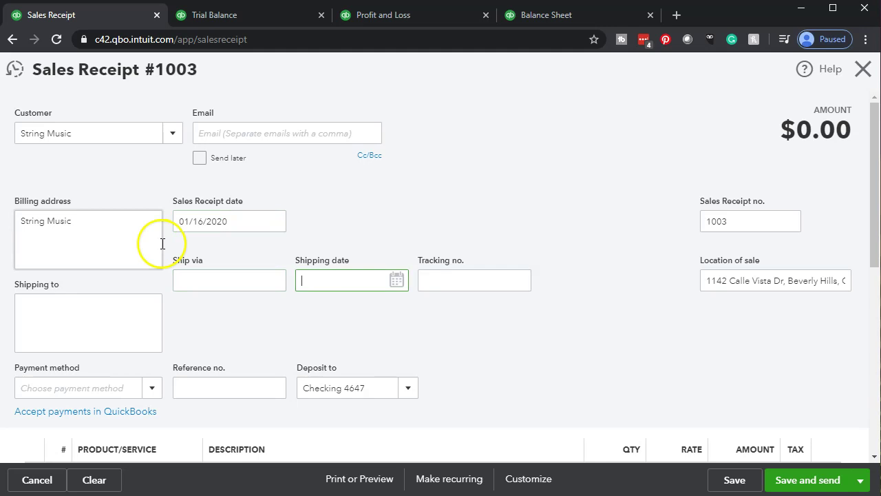
Set the sales receipt's payment method to Cash
scroll(162, 244, "down", 1)
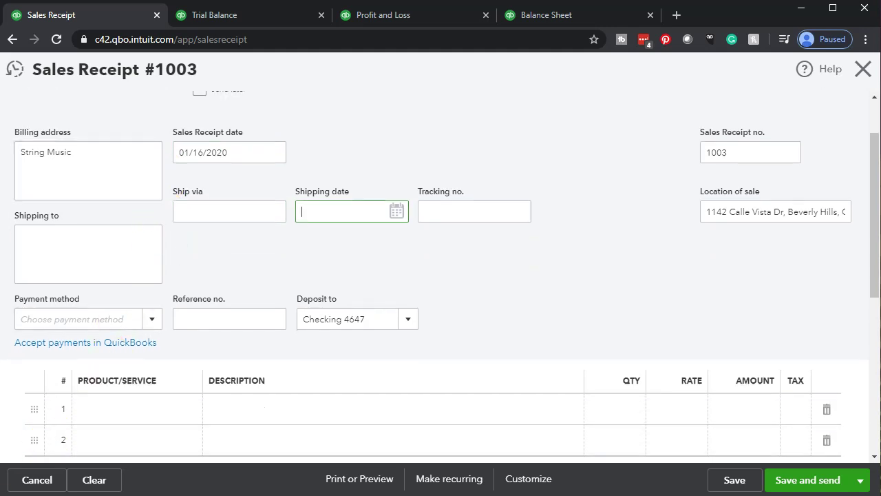
scroll(206, 334, "down", 1)
left_click(150, 252)
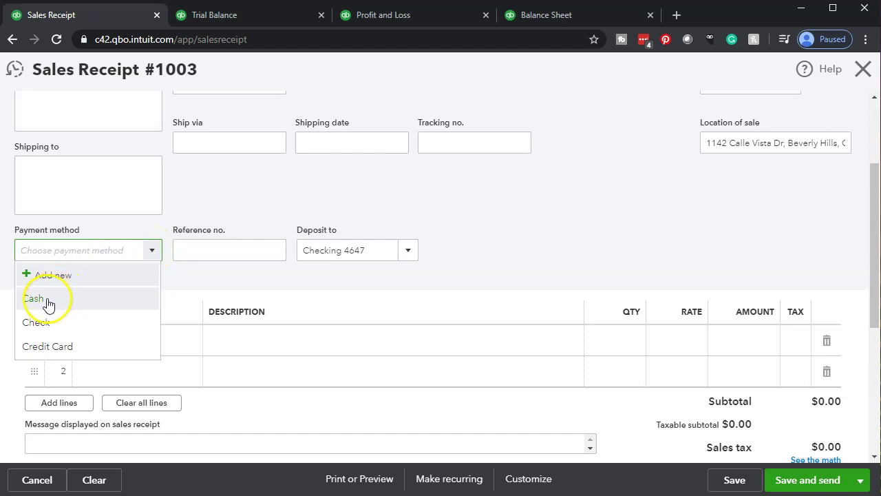
left_click(48, 302)
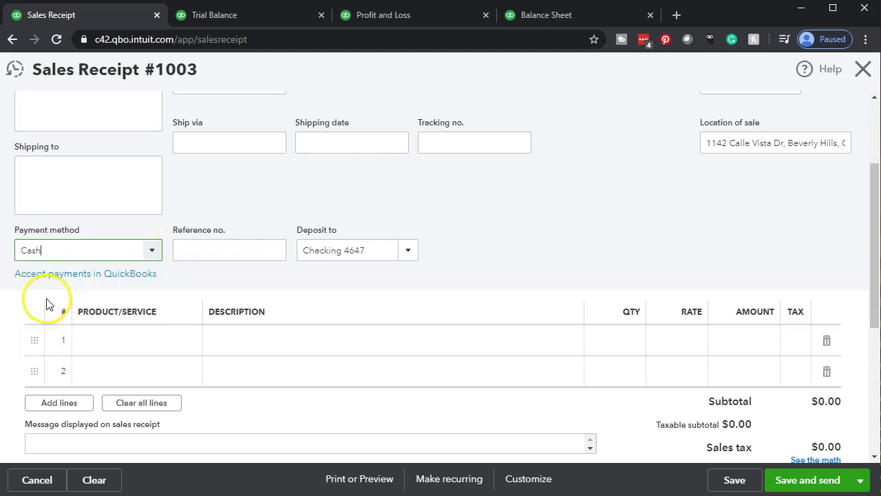
Leave the reference number blank and set the sales receipt to deposit to Undeposited Funds
left_click(196, 253)
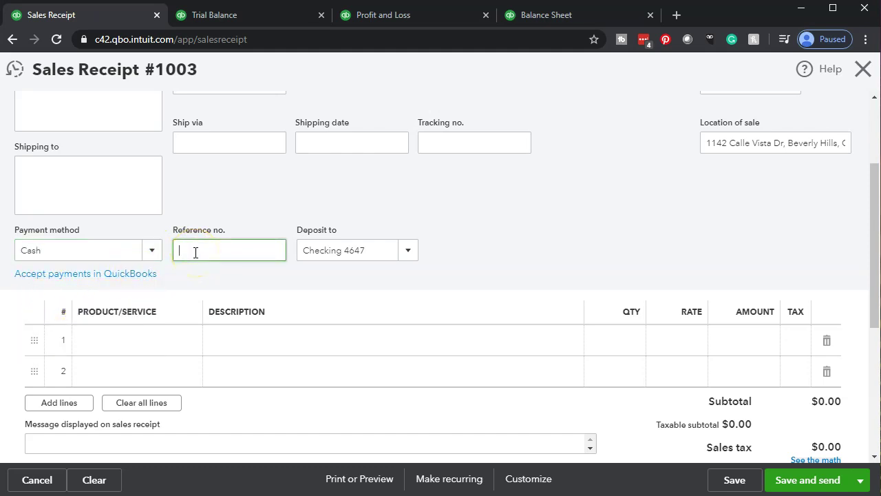
left_click(408, 253)
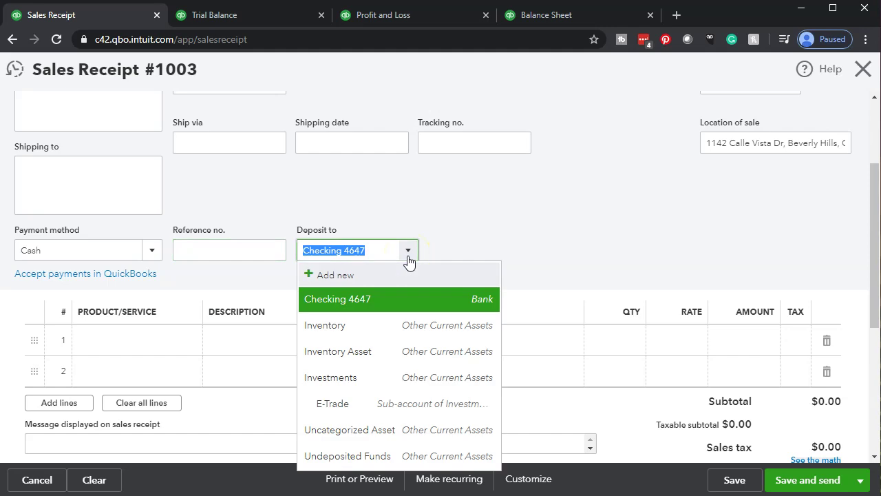
left_click(394, 456)
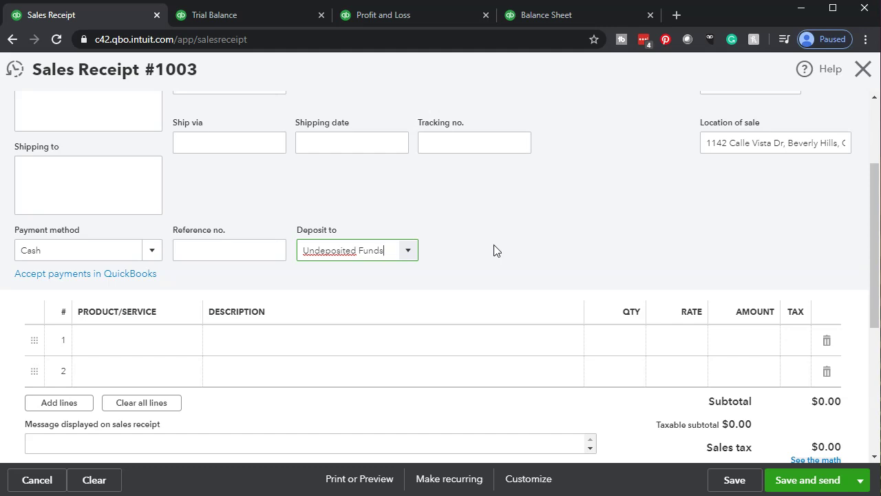
Add the Epiphone Semi-Hollowbody as the first line item on the sales receipt and mark it taxable
scroll(493, 250, "down", 1)
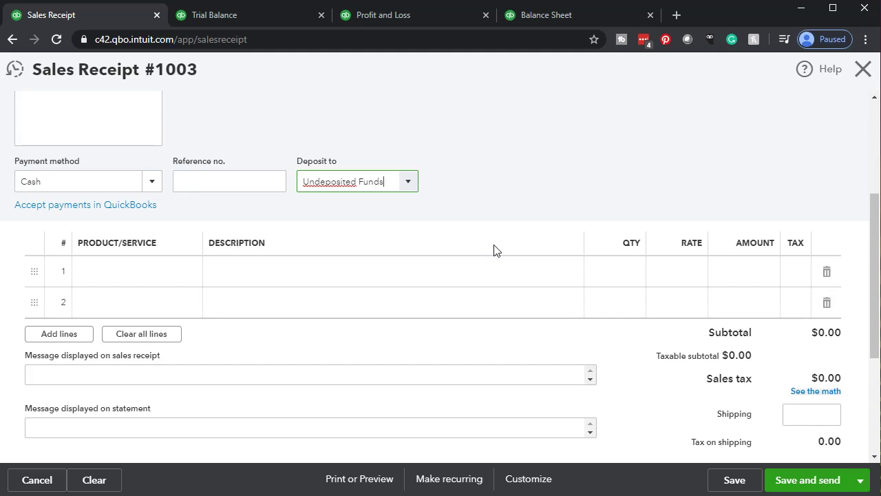
left_click(177, 270)
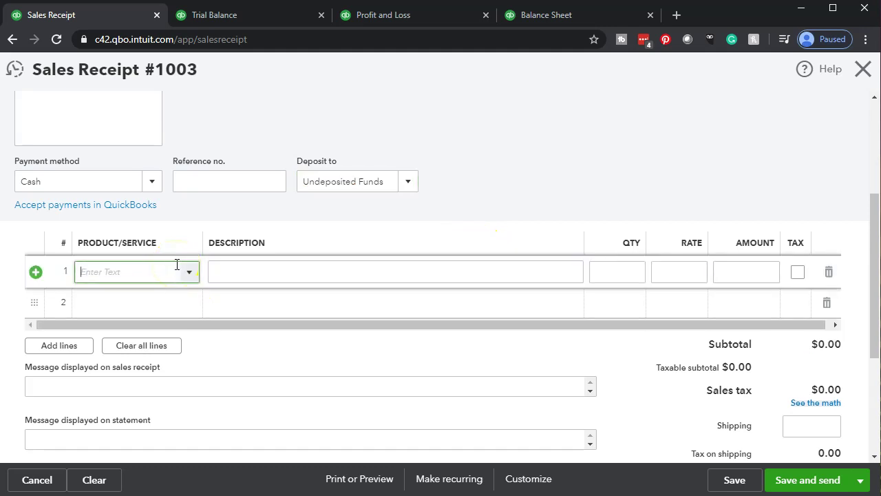
type("e Les Paul")
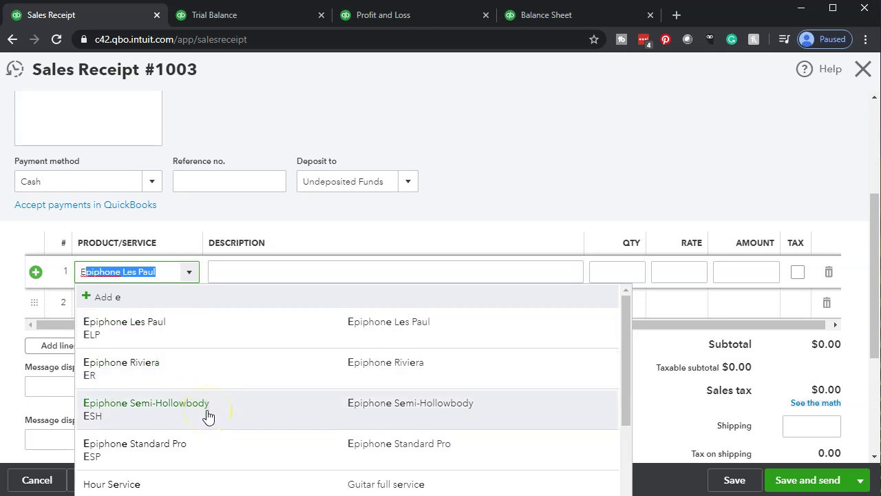
left_click(209, 413)
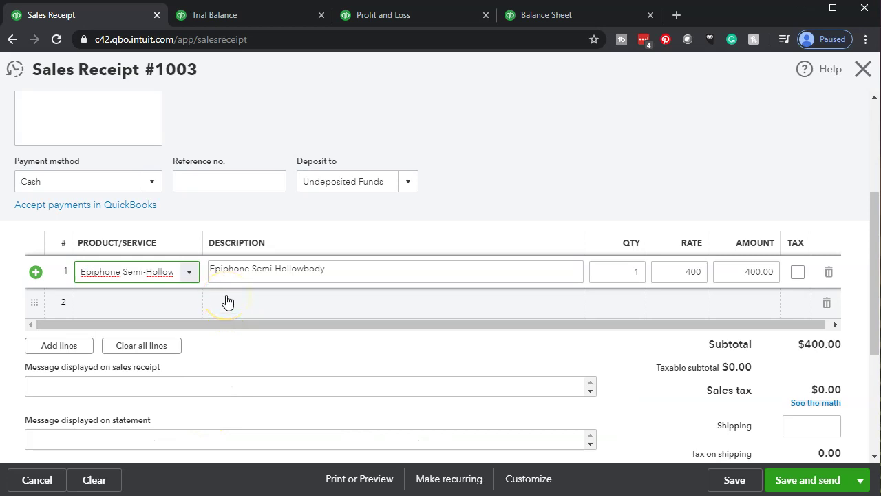
left_click(798, 273)
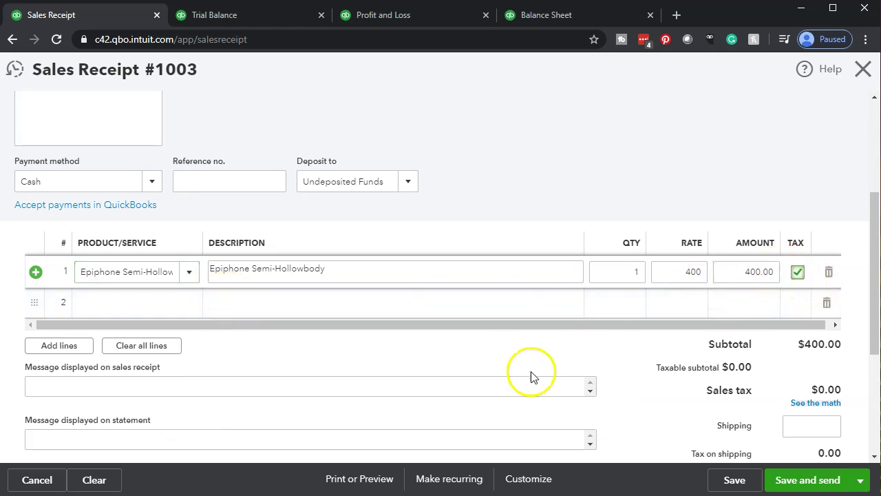
Commit the item line, check the receipt's sales tax and total, and save and close the sales receipt
left_click(202, 307)
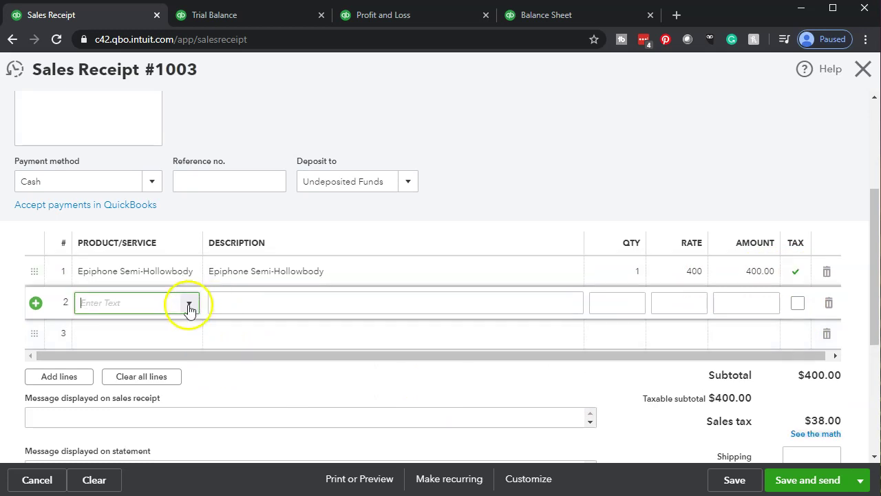
scroll(266, 358, "down", 2)
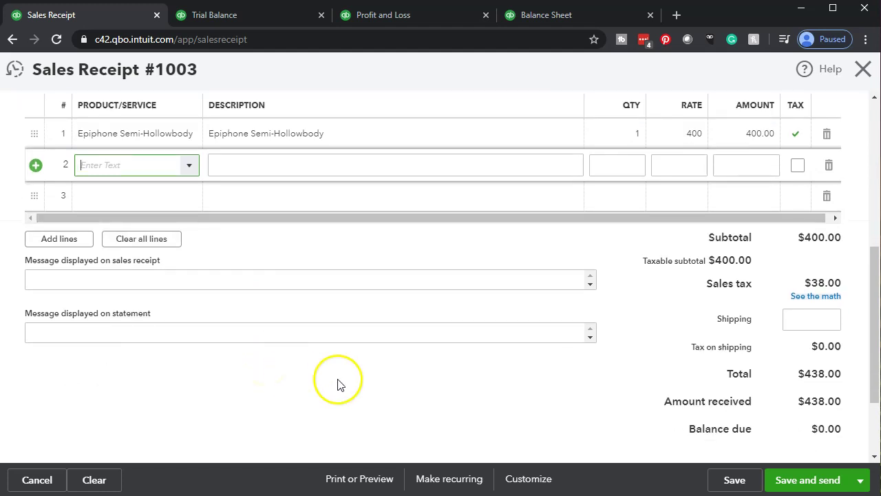
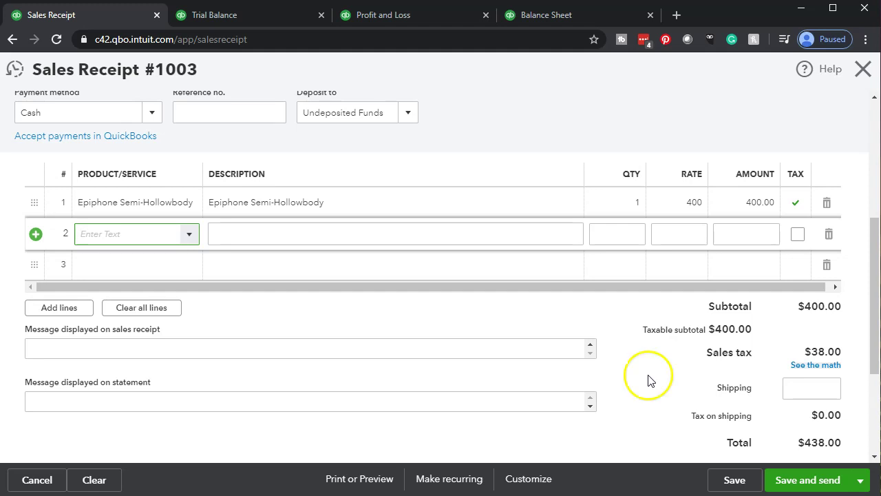
left_click(860, 481)
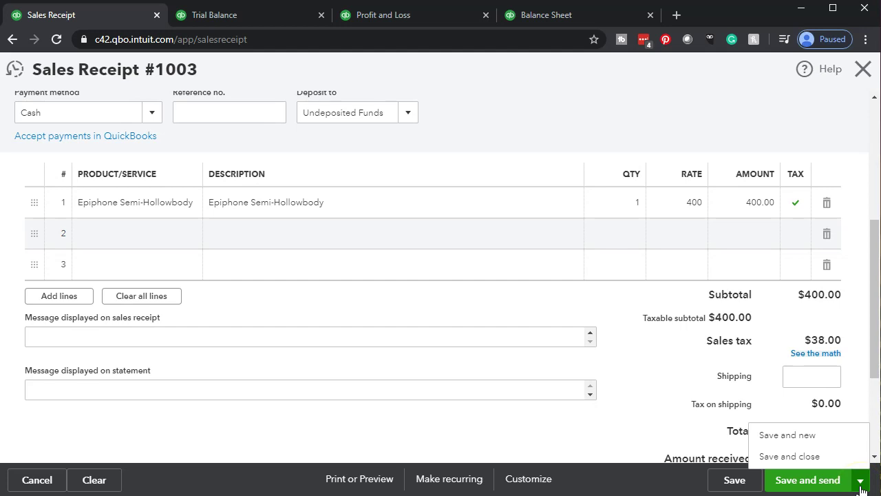
left_click(792, 460)
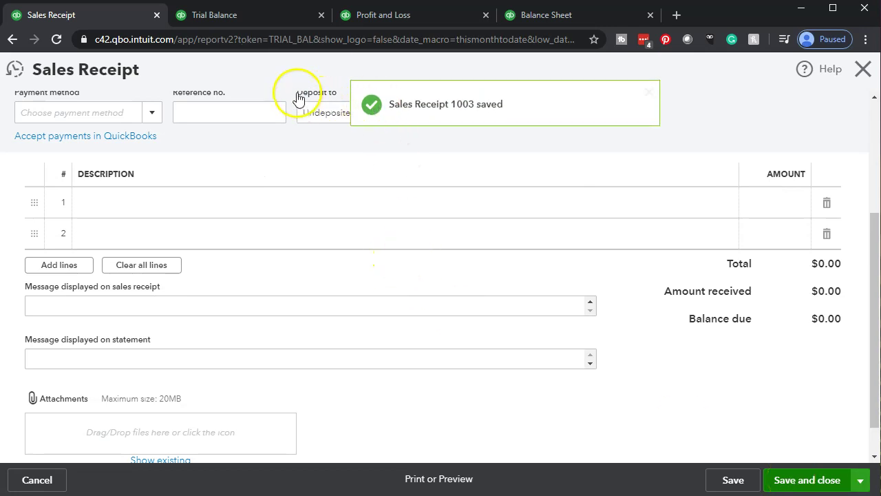
Switch to the Trial Balance report and reload it so that it includes the new sales receipt
left_click(272, 21)
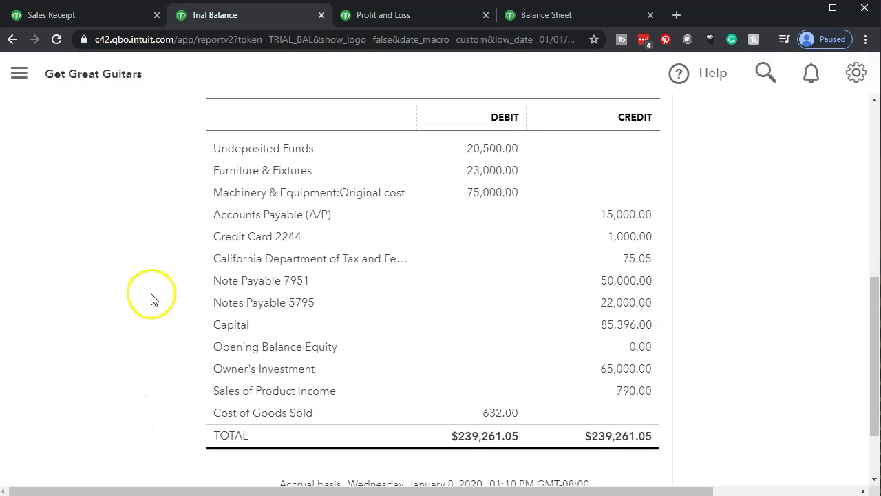
left_click(361, 41)
key("Return")
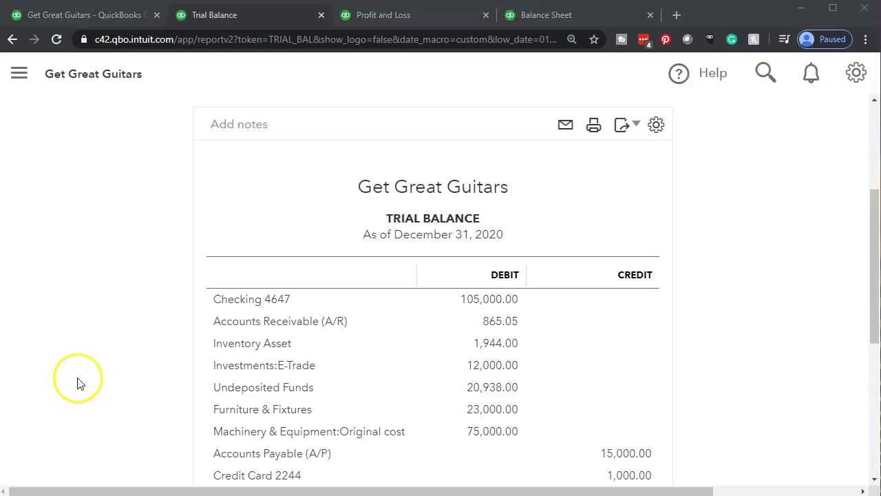
Drill down into Undeposited Funds on the Trial Balance, inspect the String Music sales receipt behind it, and return to the report summary
scroll(77, 383, "down", 1)
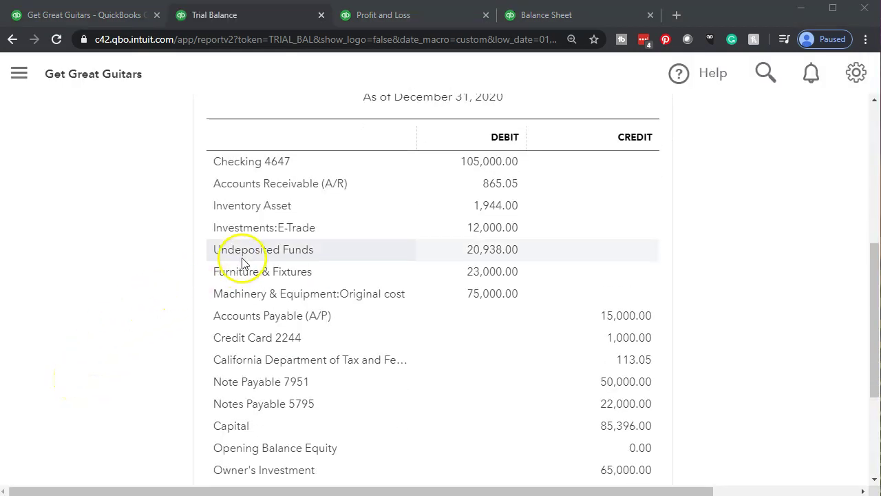
left_click(490, 252)
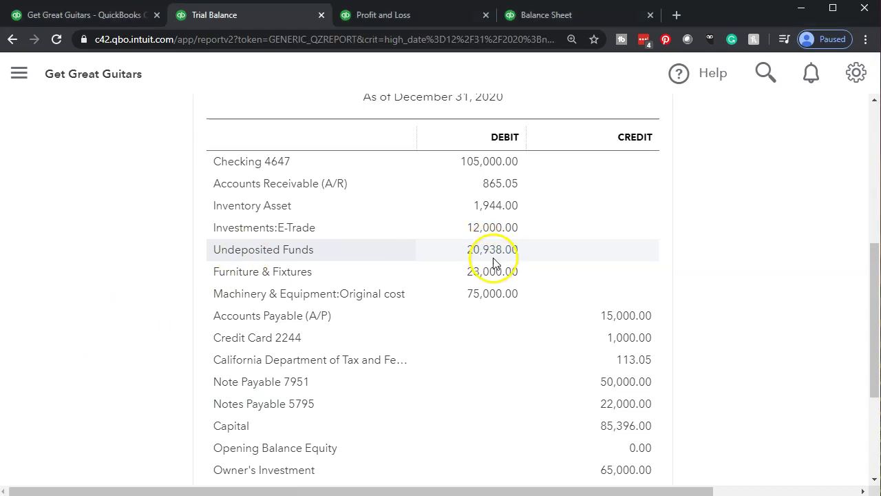
scroll(495, 262, "down", 1)
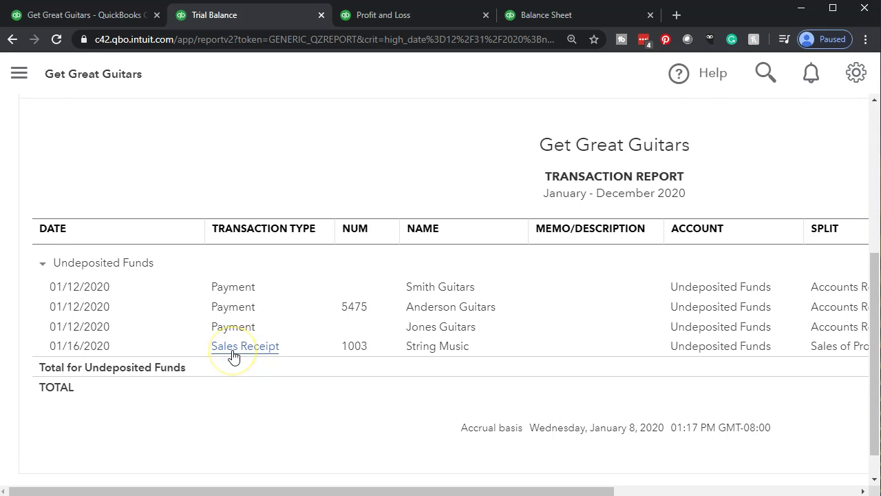
left_click_drag(311, 491, 557, 491)
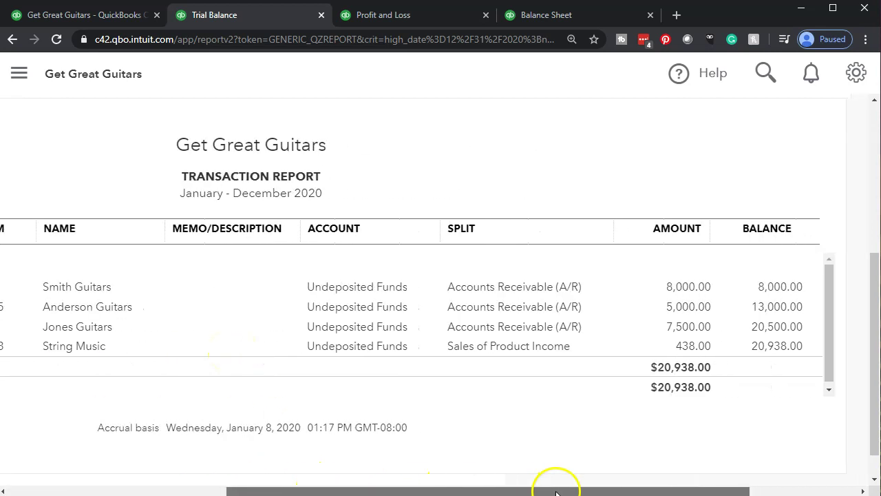
left_click(684, 354)
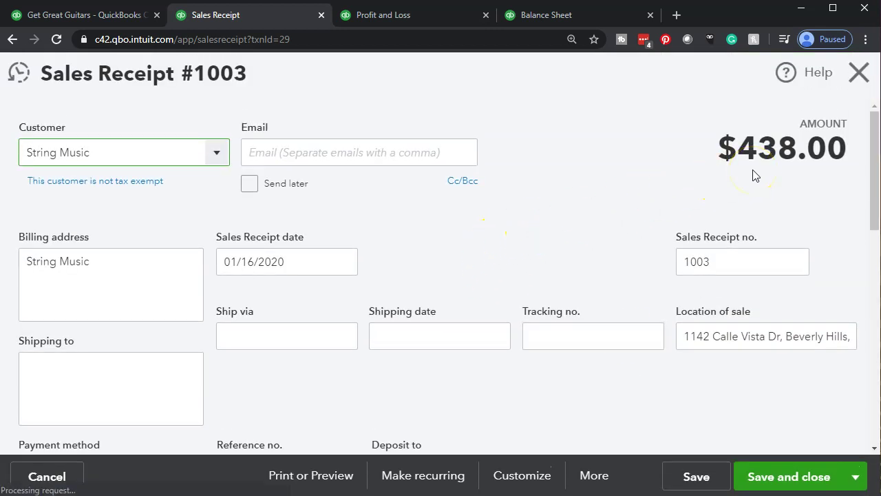
left_click(864, 78)
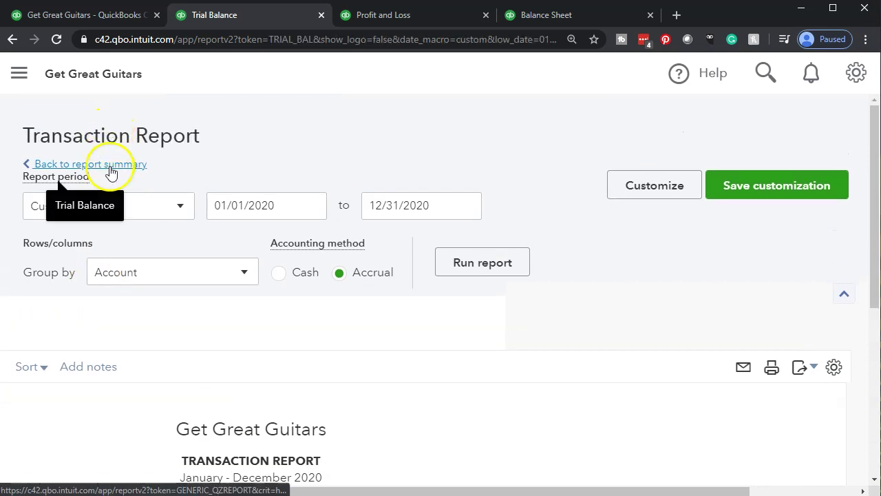
Drill down into Sales of Product Income on the Trial Balance and open the String Music sales receipt from its transactions
scroll(306, 267, "down", 7)
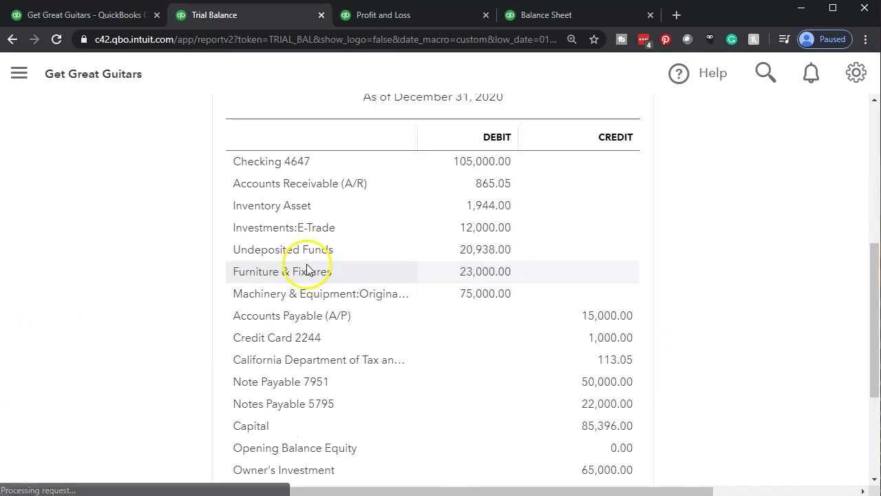
scroll(307, 268, "down", 3)
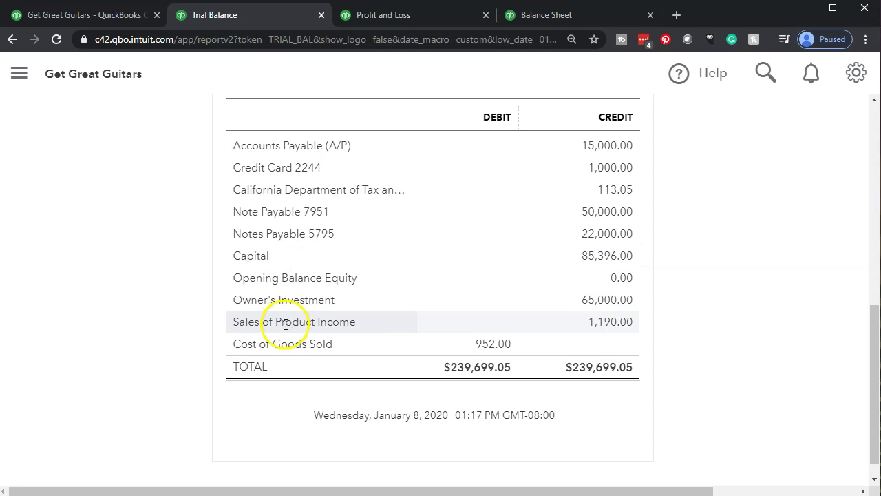
left_click(599, 328)
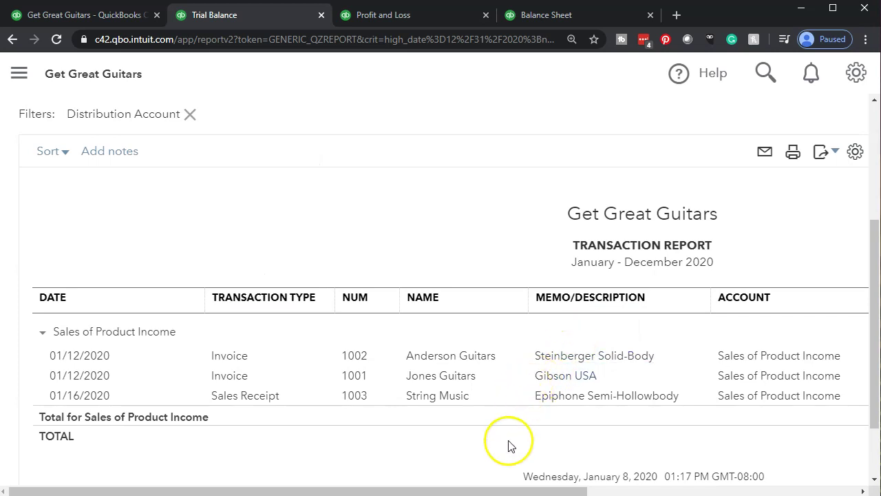
left_click_drag(464, 492, 708, 473)
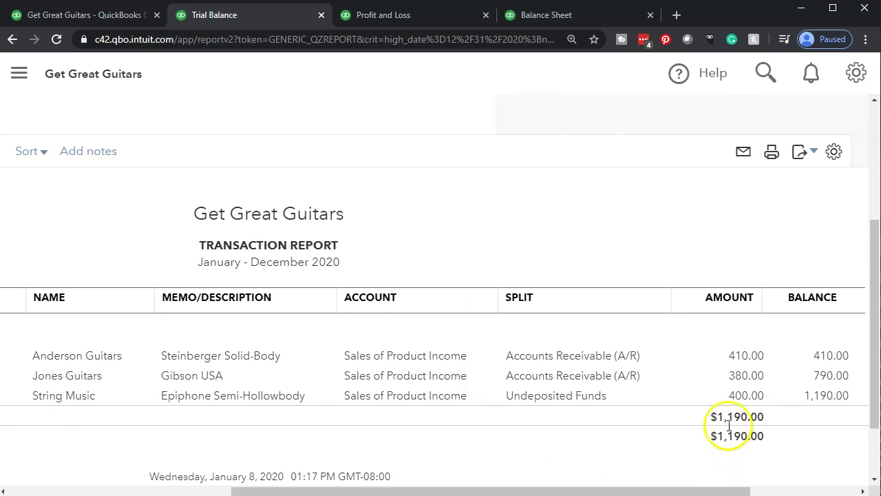
left_click(733, 402)
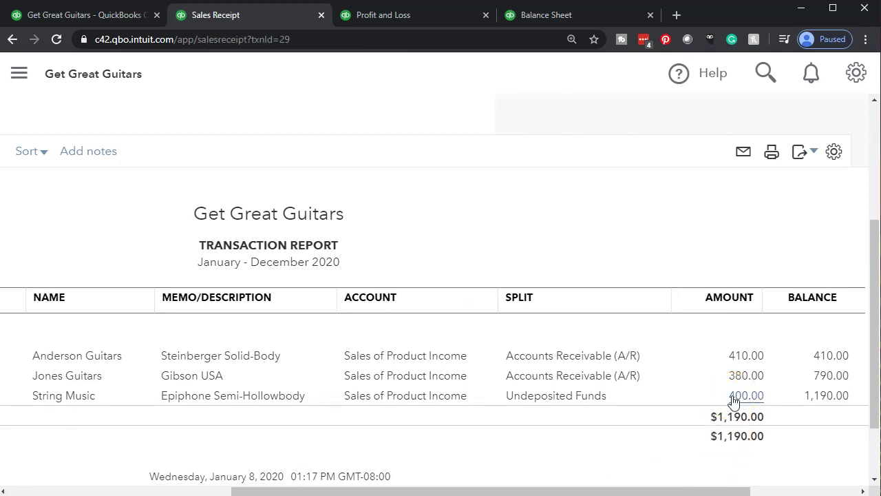
Examine the receipt's item line, subtotal, sales tax and total at a reduced page magnification, and close the receipt
scroll(734, 403, "down", 5)
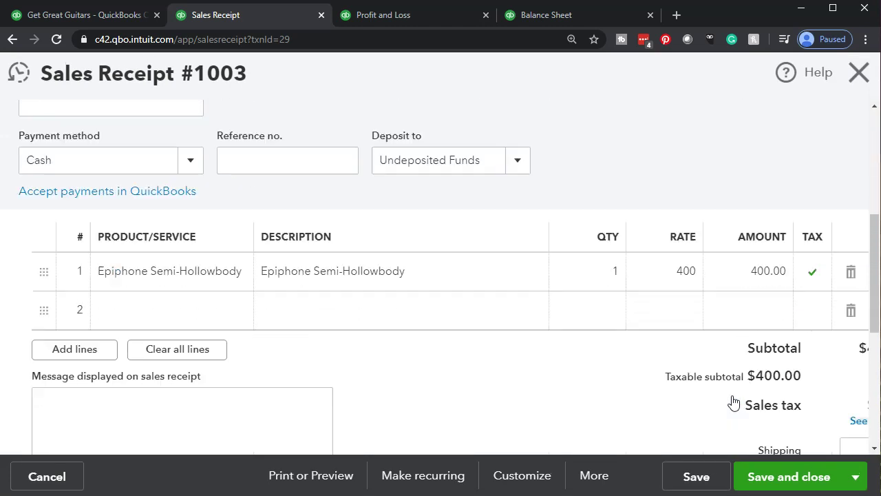
scroll(733, 403, "down", 2)
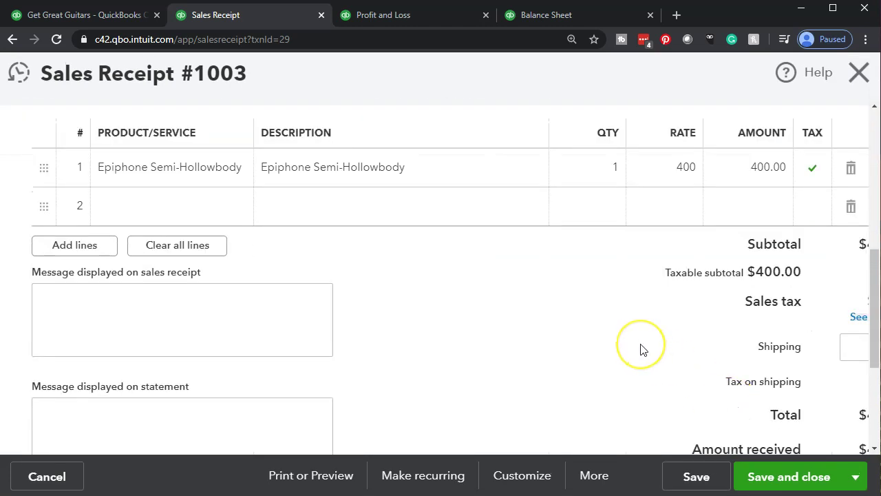
key("ctrl+minus")
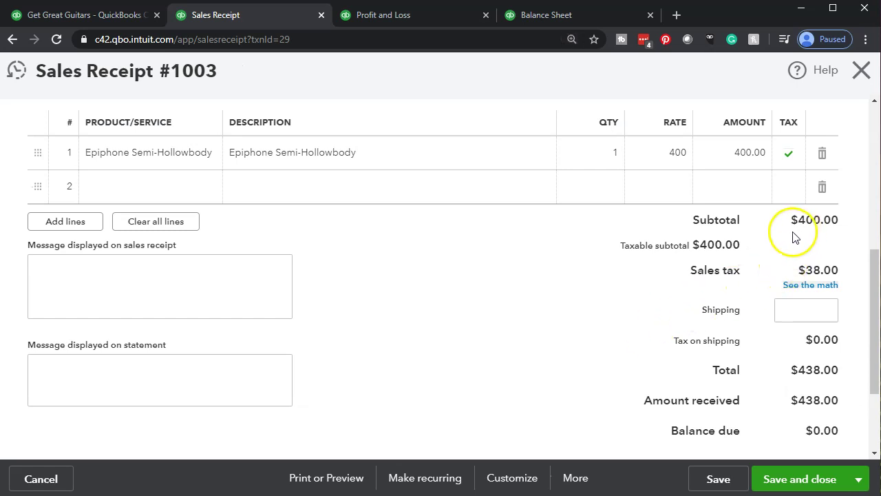
left_click(861, 75)
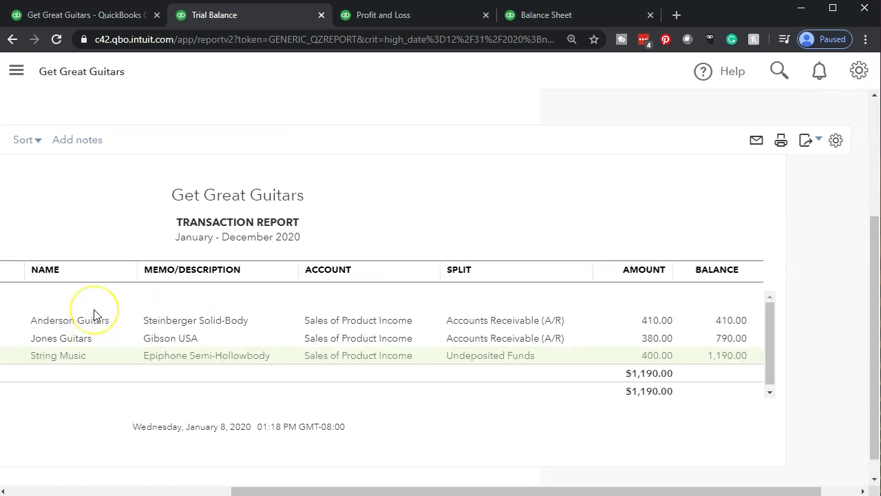
Return to the Trial Balance summary and enlarge the page to examine the liability and income accounts
scroll(41, 275, "up", 3)
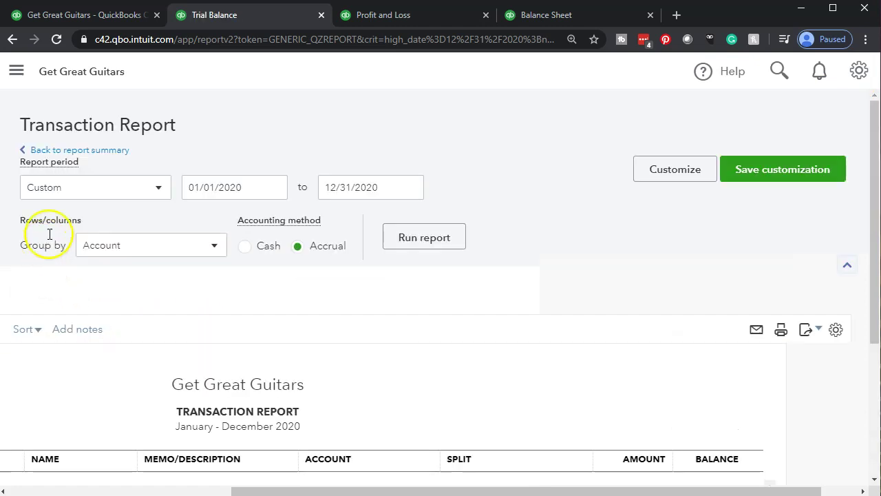
left_click(105, 157)
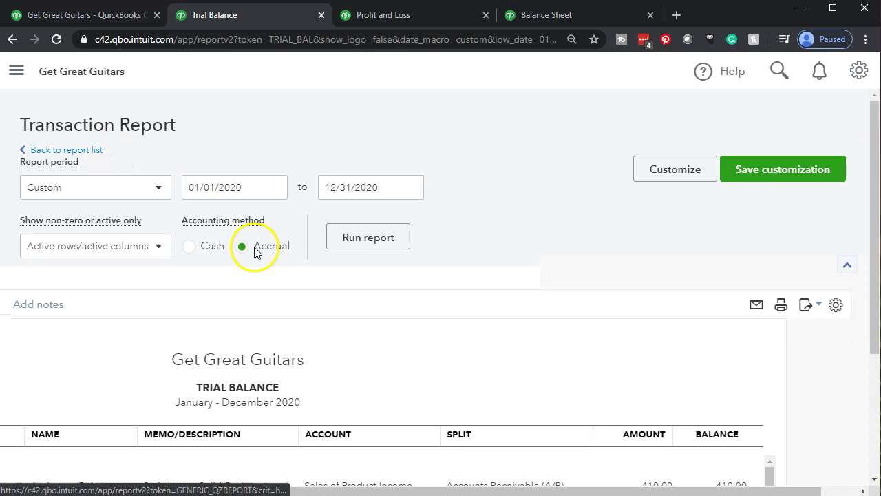
scroll(309, 295, "down", 5)
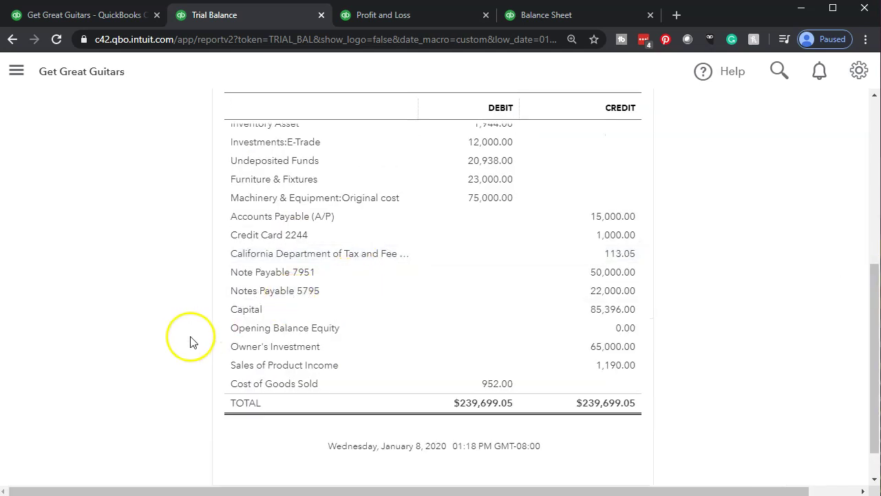
key("ctrl+plus")
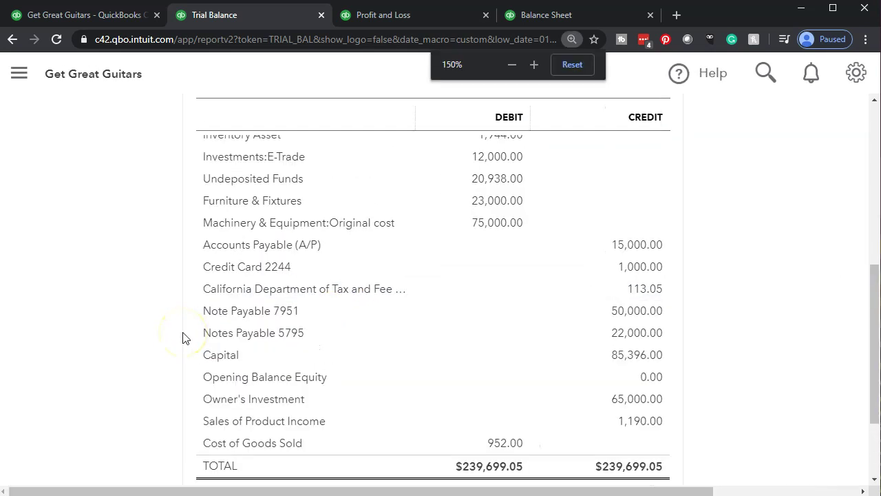
key("ctrl+plus")
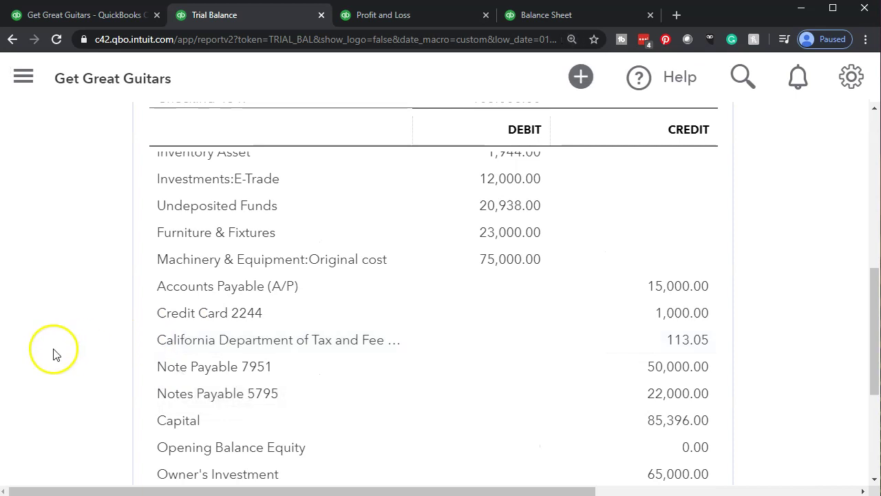
Drill down into California Department of Tax and Fee Administration Payable on the Trial Balance, examine its transactions, and return to the report summary
scroll(126, 321, "up", 1)
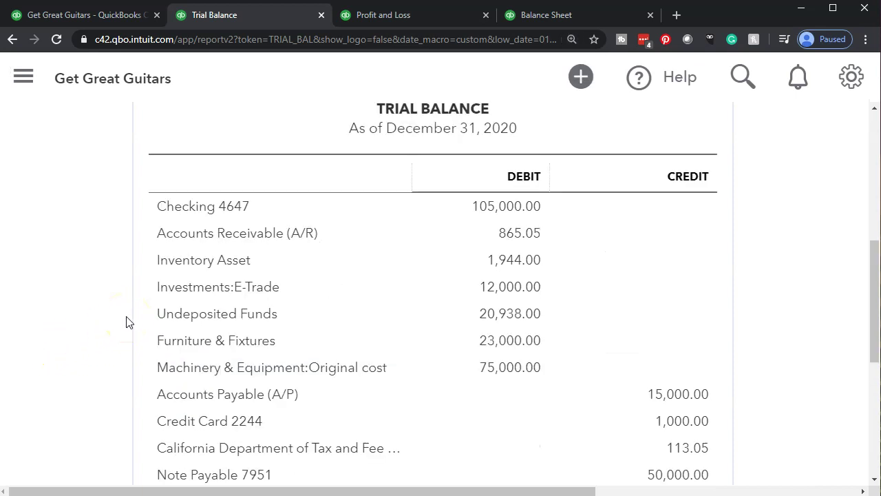
scroll(128, 324, "down", 1)
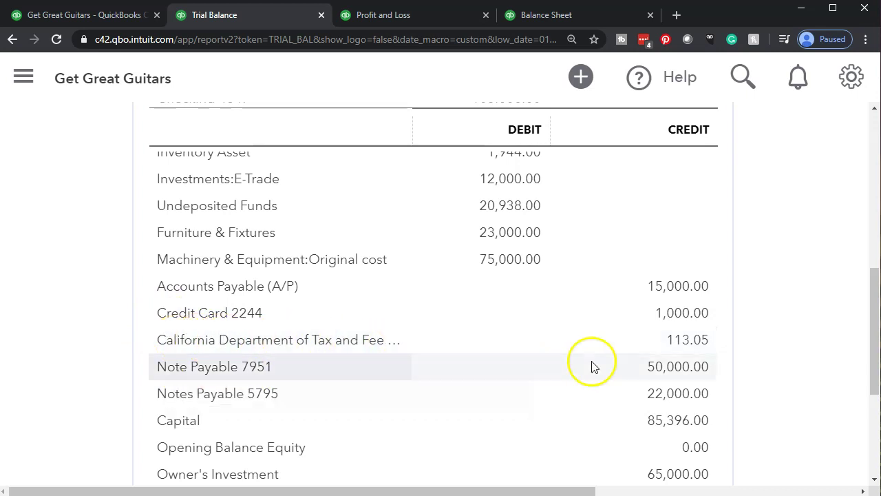
left_click(682, 341)
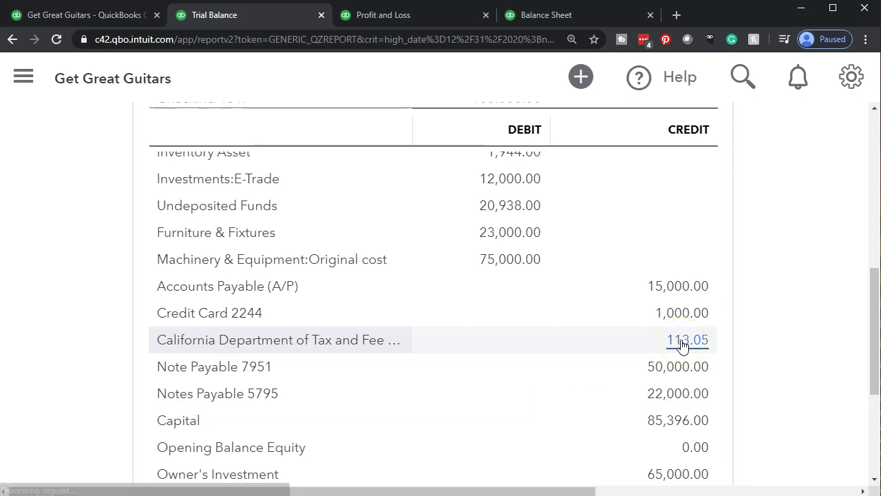
scroll(682, 340, "down", 2)
scroll(682, 340, "down", 2)
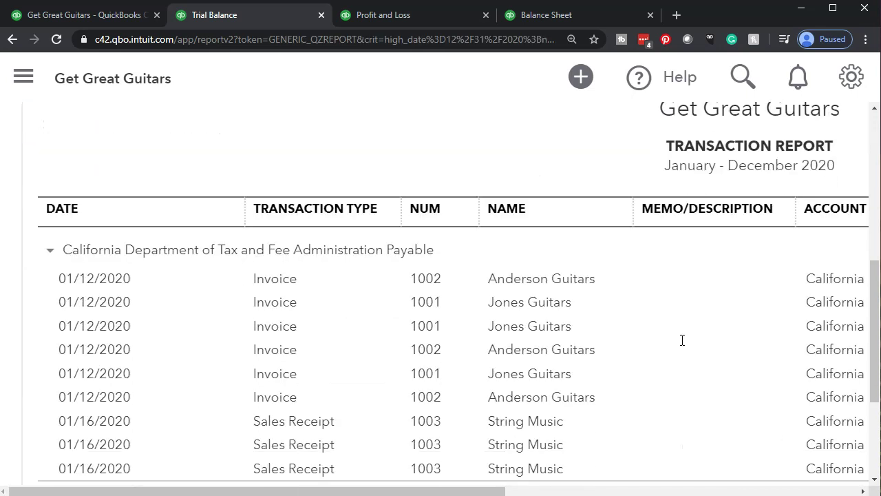
scroll(683, 344, "down", 1)
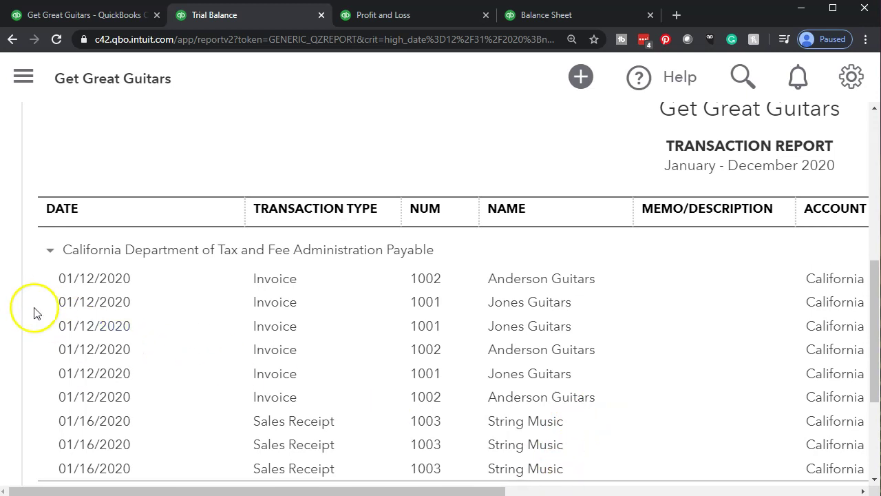
scroll(34, 310, "up", 10)
left_click(137, 195)
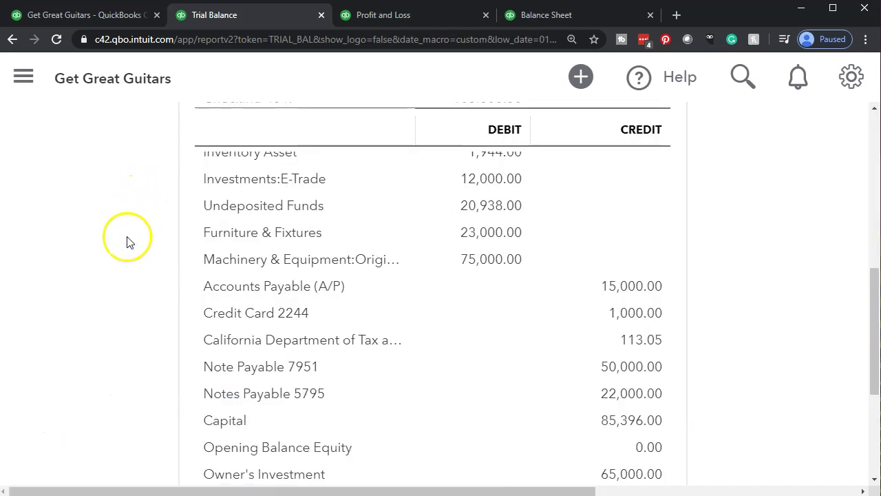
Drill down into Inventory Asset on the Trial Balance, open the String Music sales receipt, and examine its item line at a reduced magnification
scroll(130, 262, "up", 2)
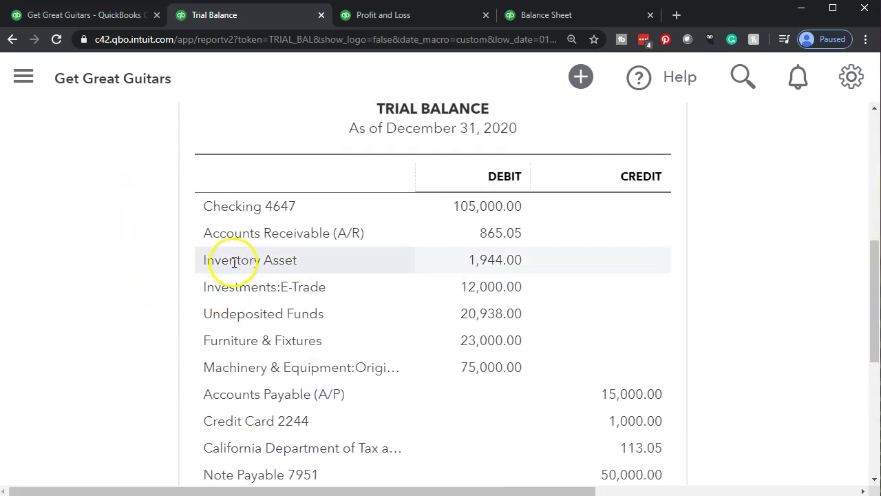
left_click(490, 260)
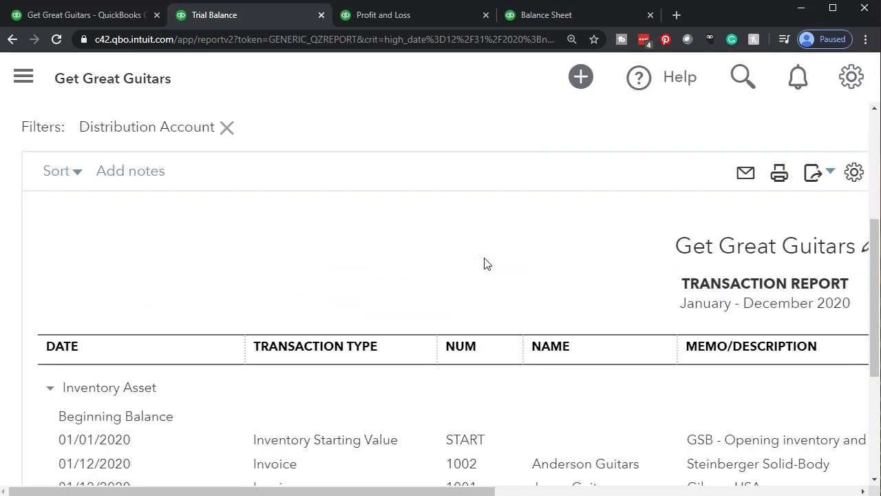
scroll(485, 263, "down", 3)
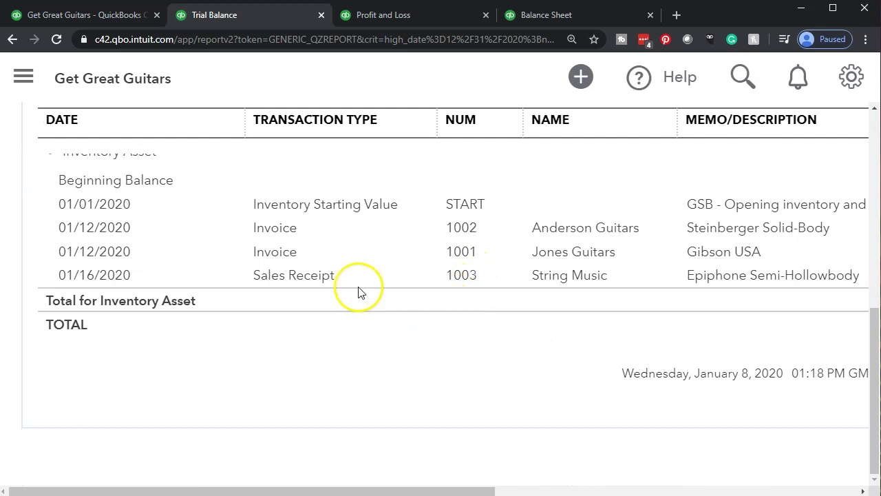
left_click_drag(419, 488, 732, 486)
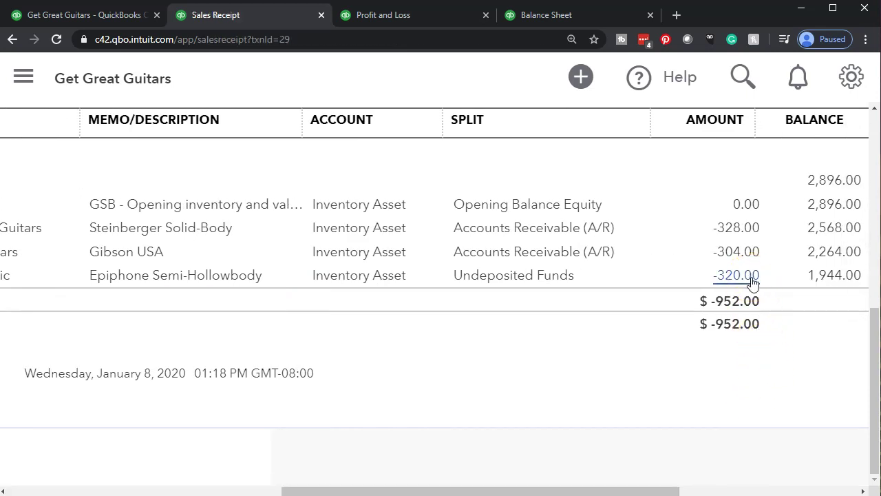
left_click(655, 323)
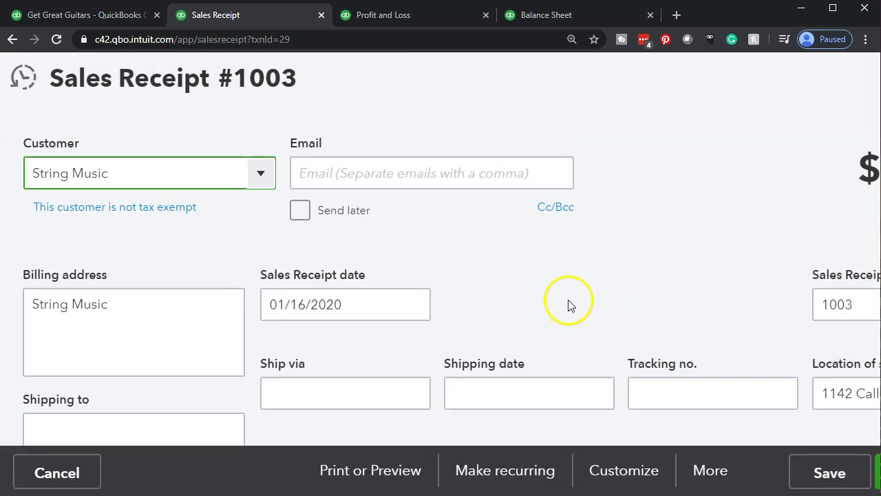
key("ctrl+minus")
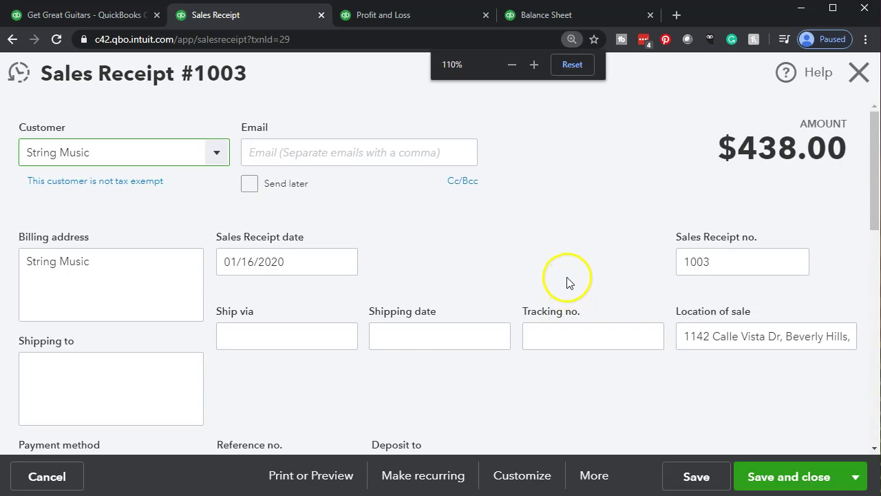
scroll(566, 271, "down", 4)
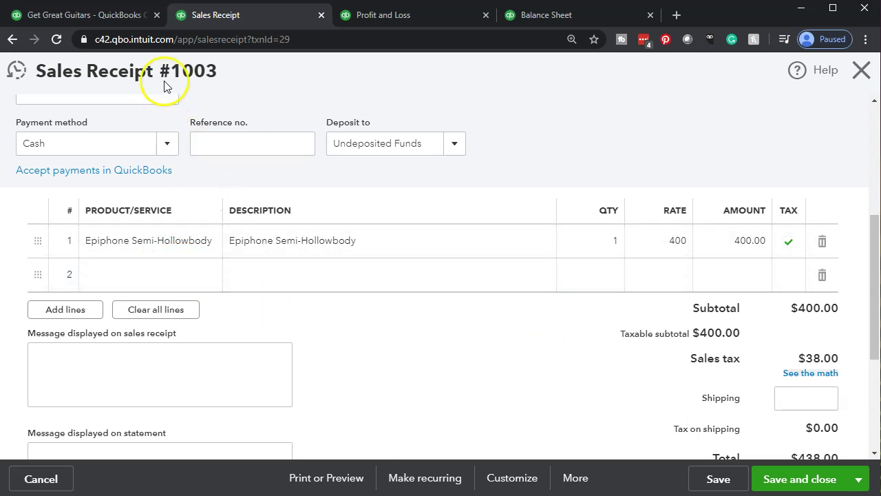
Open the Products and Services list in the first browser tab and examine the Epiphone Semi-Hollowbody's sales price, cost and quantity on hand
left_click(86, 22)
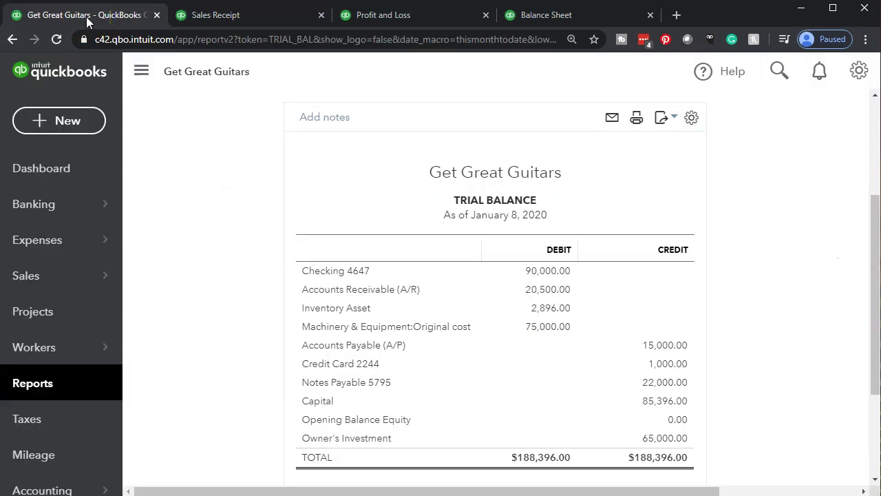
left_click(43, 276)
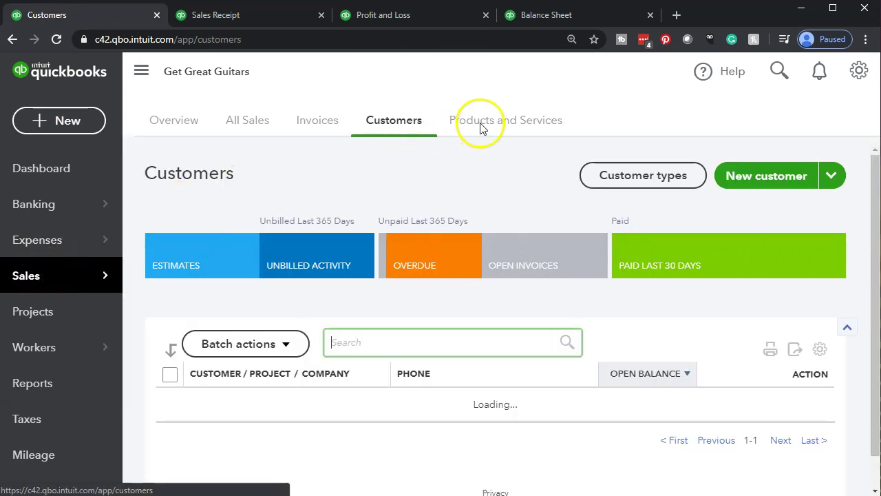
left_click(481, 127)
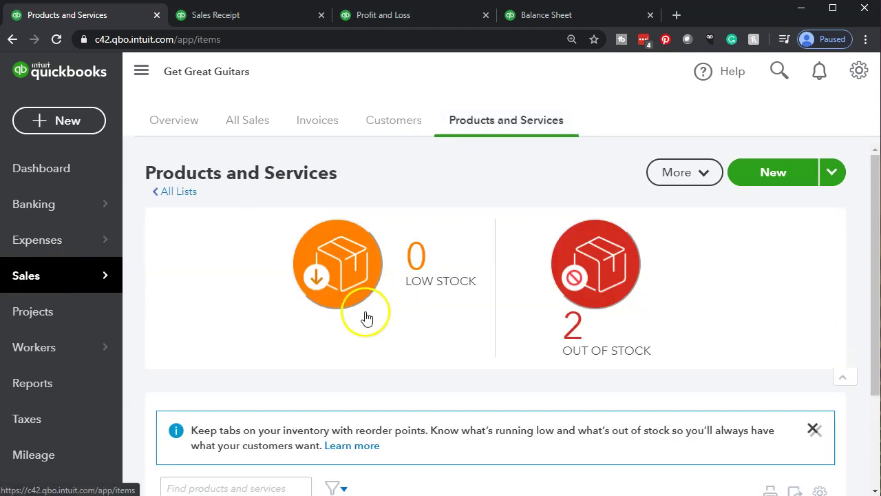
scroll(236, 310, "down", 3)
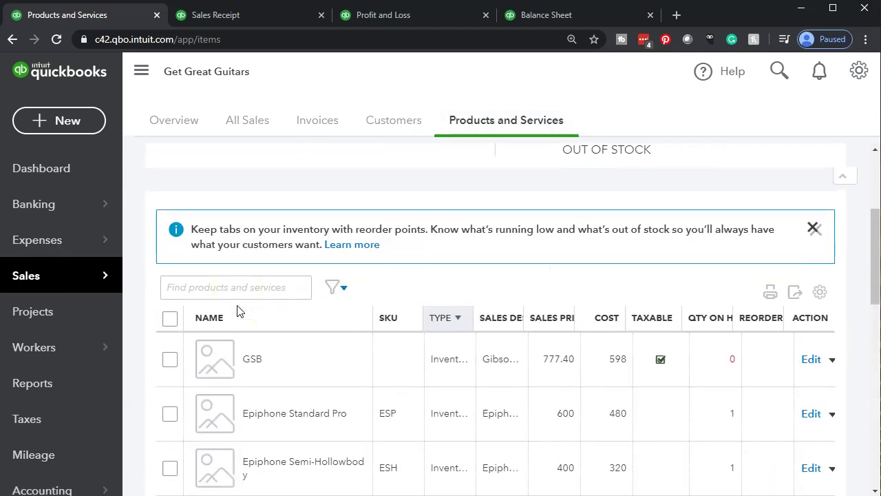
scroll(237, 310, "down", 2)
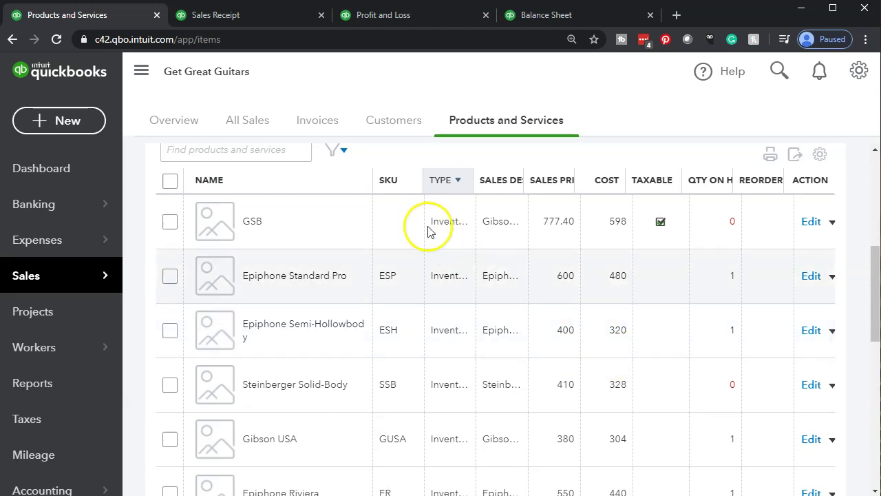
Go back to the String Music sales receipt, close it, and return to the Trial Balance summary
left_click(265, 19)
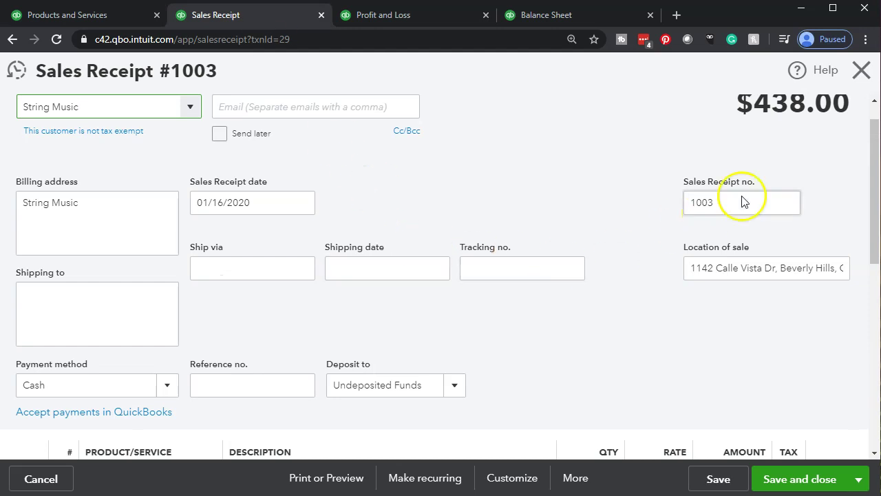
left_click(863, 72)
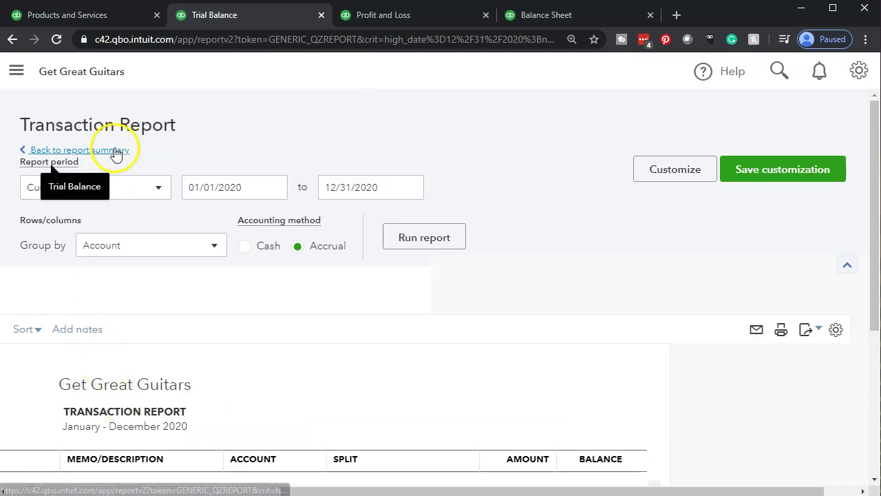
left_click(117, 149)
Drill down into Cost of Goods Sold on the Trial Balance, examine its transaction amounts, and return to an enlarged view of the summary
scroll(310, 348, "down", 6)
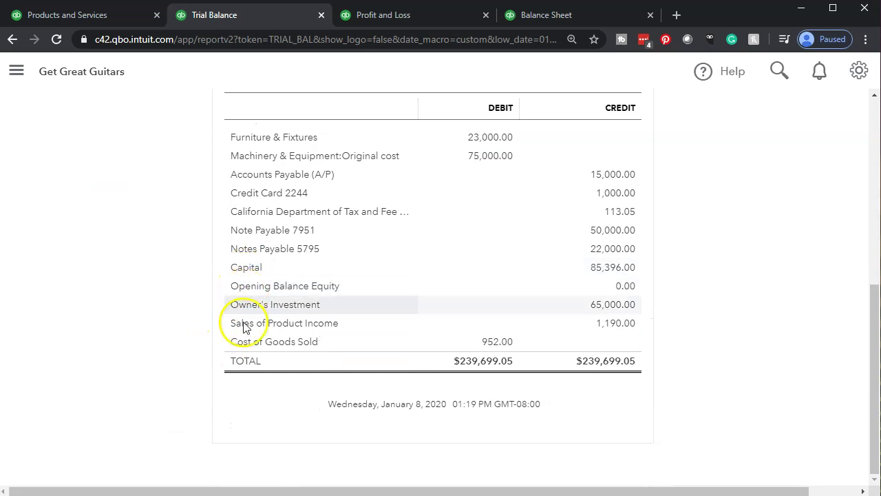
left_click(497, 348)
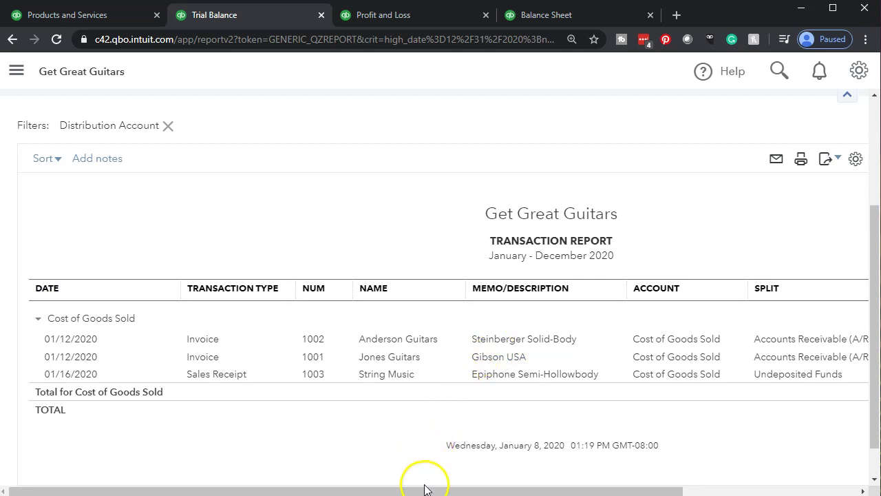
left_click_drag(424, 489, 600, 482)
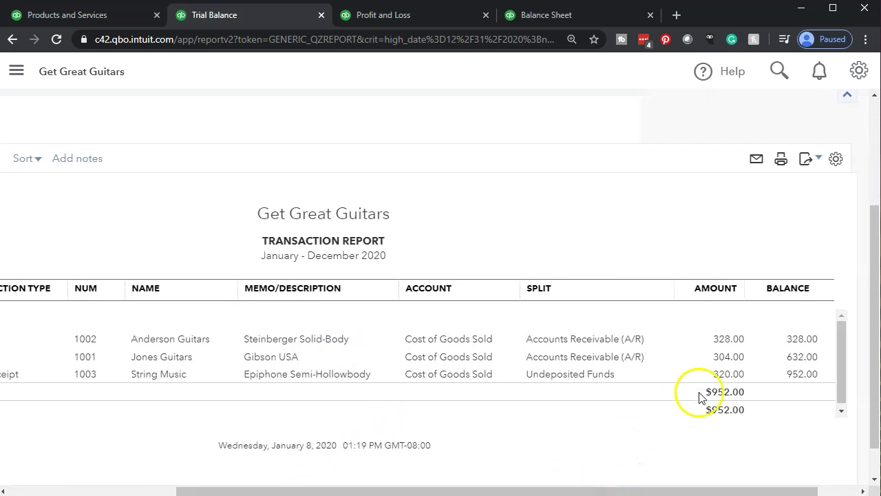
scroll(199, 362, "up", 1)
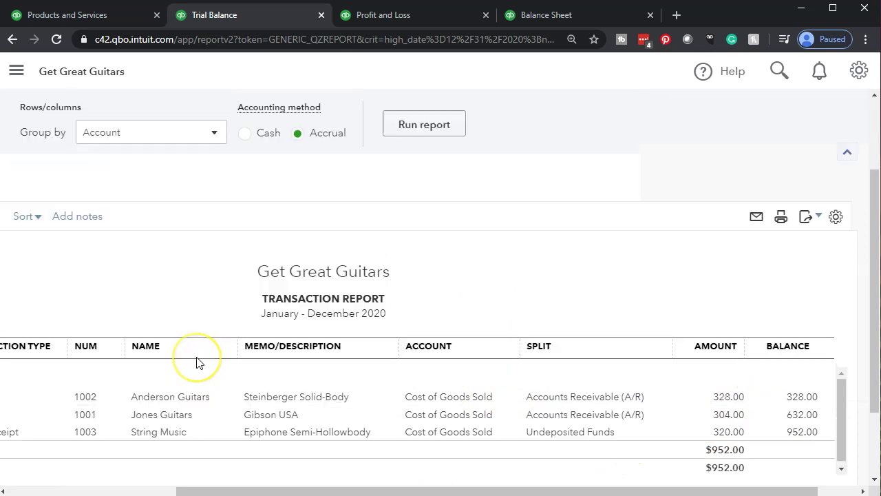
scroll(198, 361, "up", 2)
left_click(112, 155)
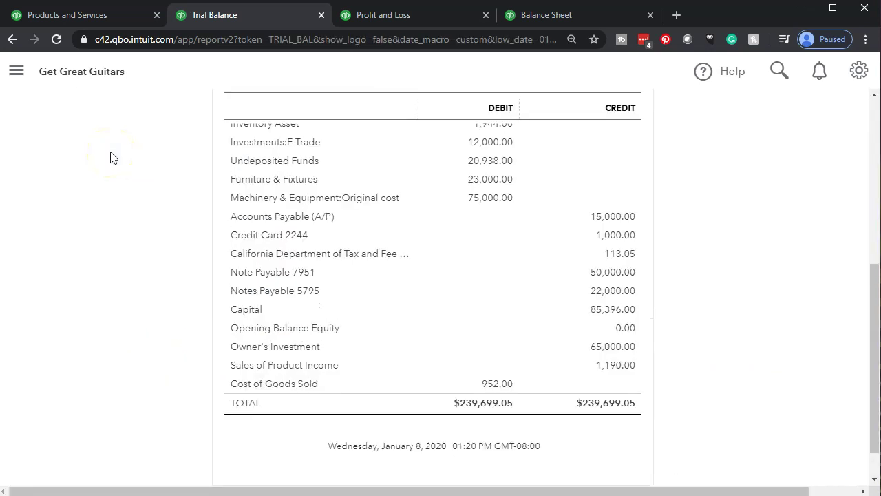
scroll(110, 157, "up", 2)
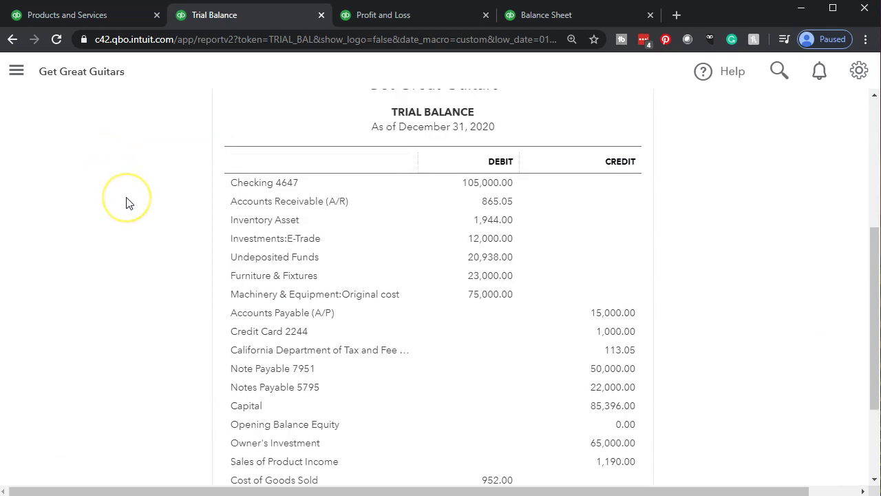
key("ctrl+plus")
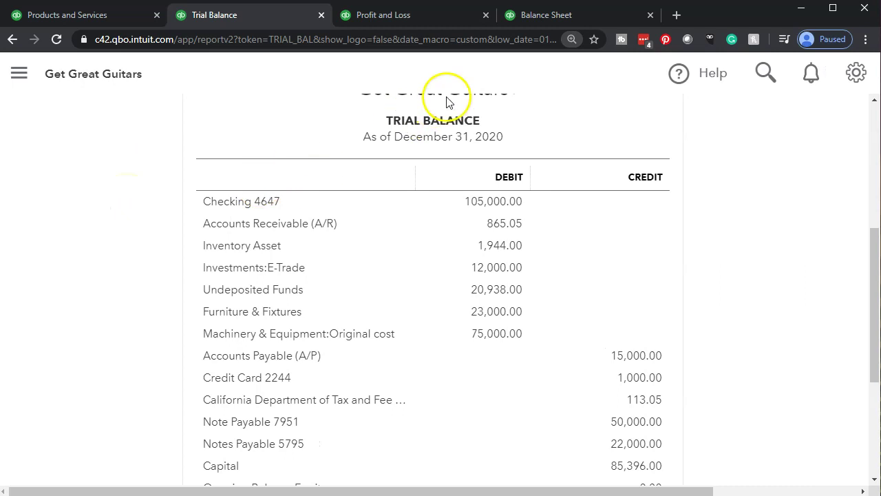
Drill down into Undeposited Funds on the Balance Sheet, examine the String Music receipt's amount, and return to the refreshed report summary
left_click(551, 19)
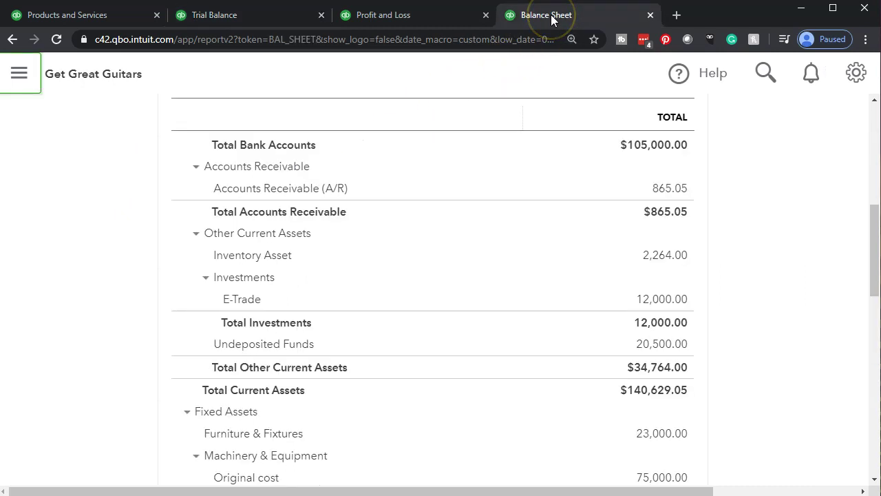
scroll(379, 309, "up", 2)
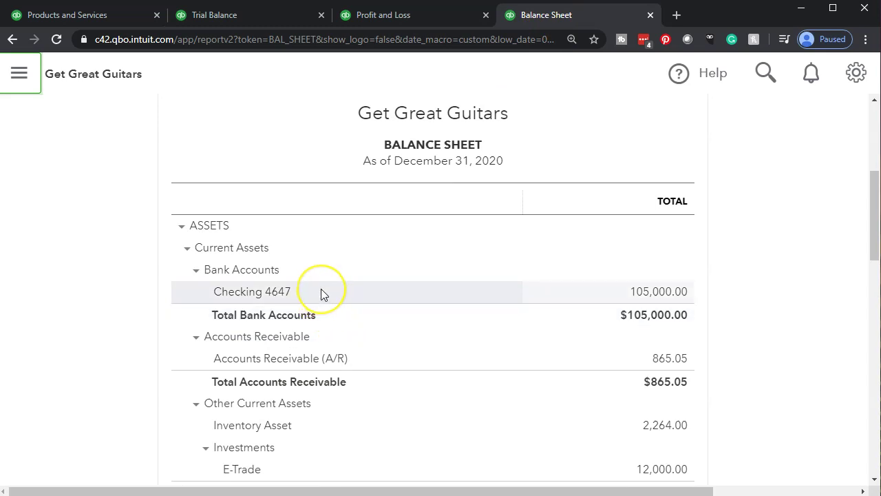
scroll(321, 289, "down", 2)
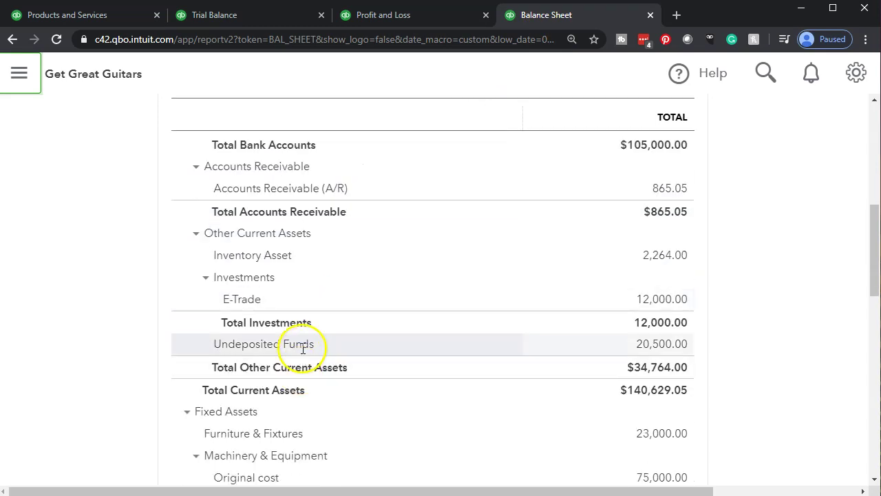
left_click(651, 352)
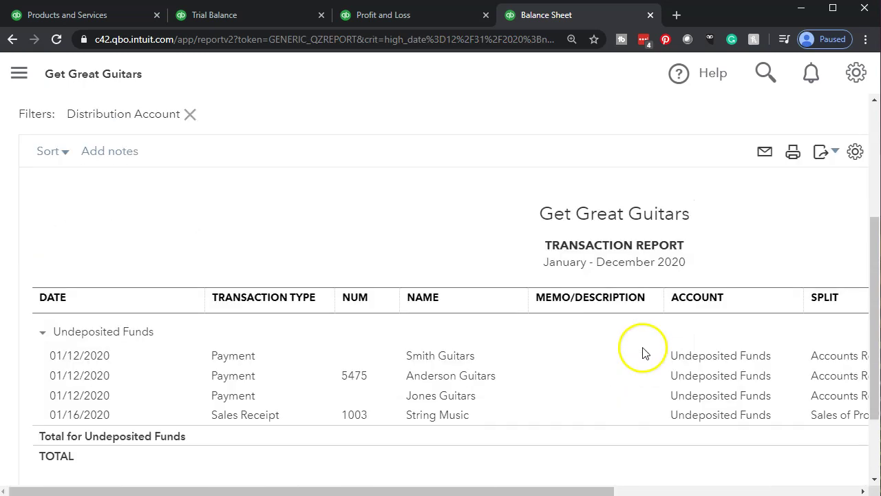
left_click_drag(489, 482, 712, 466)
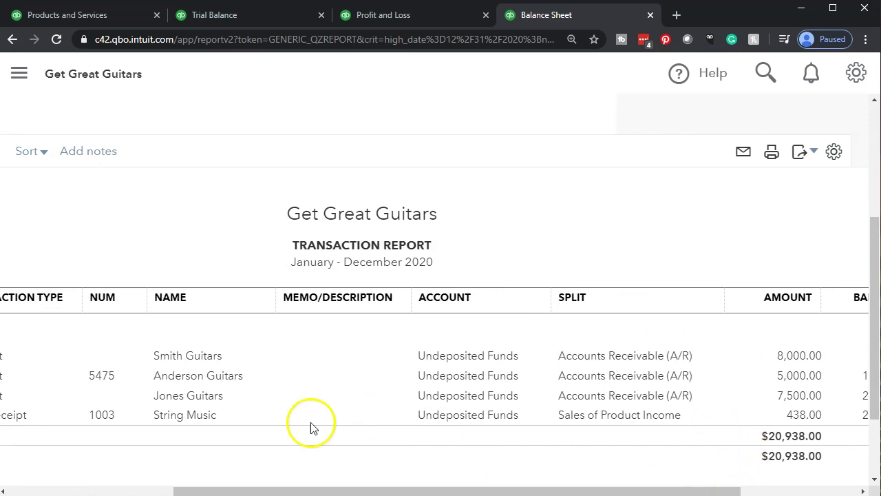
scroll(107, 387, "up", 3)
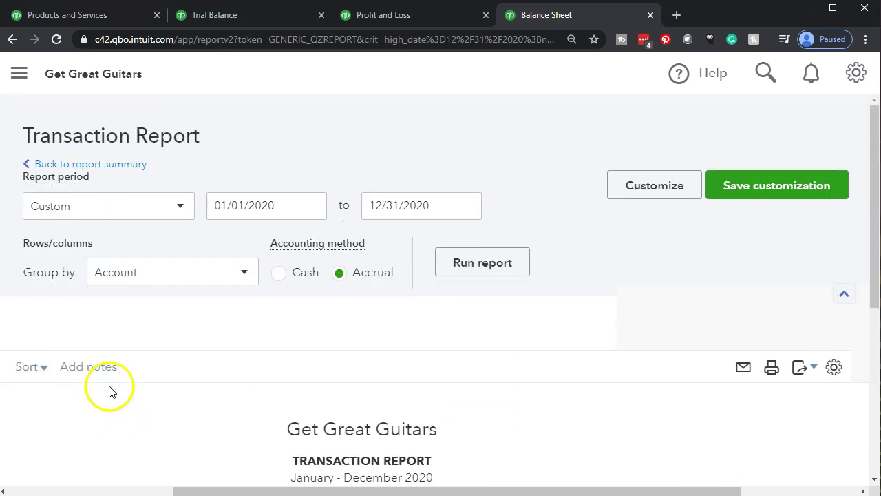
left_click(127, 165)
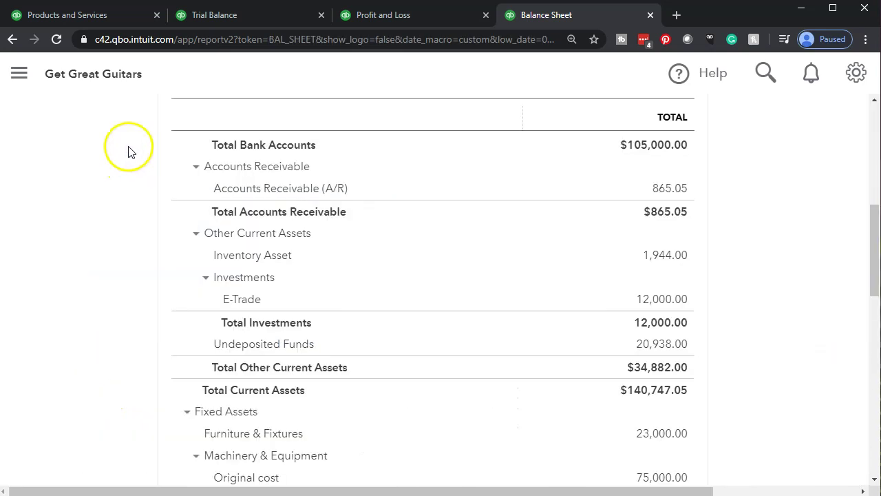
Drill down into Sales of Product Income on the Profit and Loss, examine the transaction amounts, and return to the report summary
left_click(425, 21)
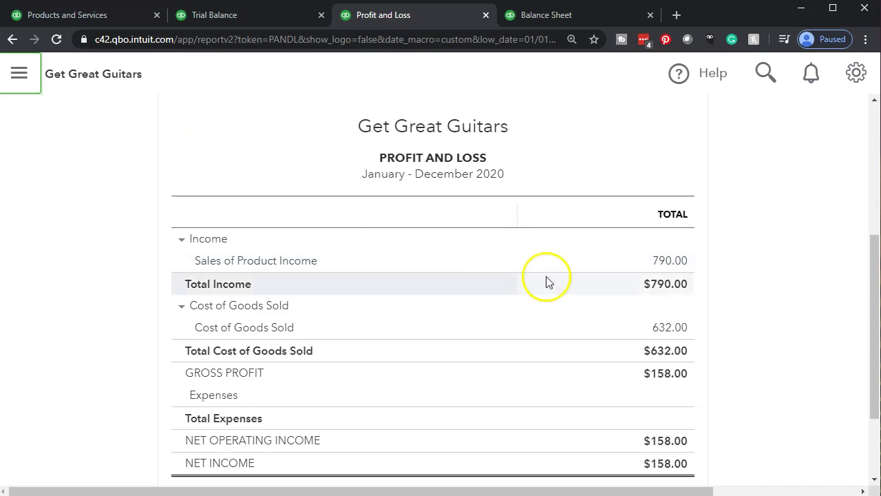
left_click(675, 264)
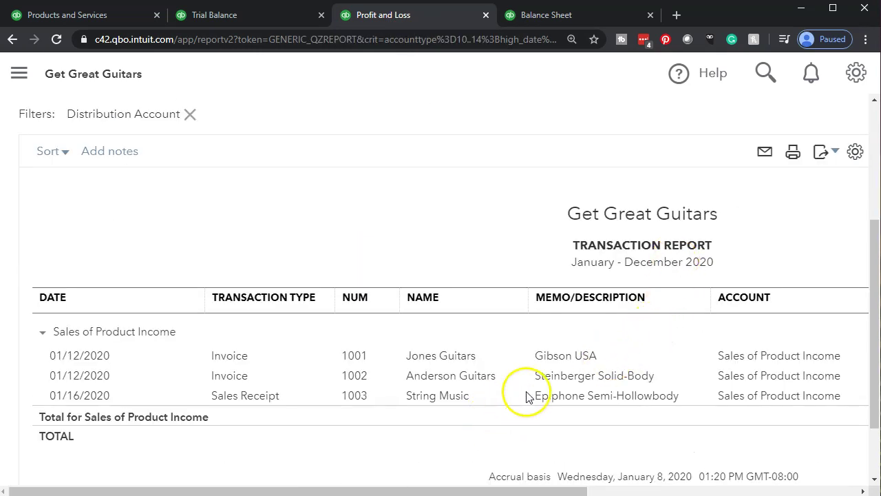
left_click_drag(545, 489, 728, 488)
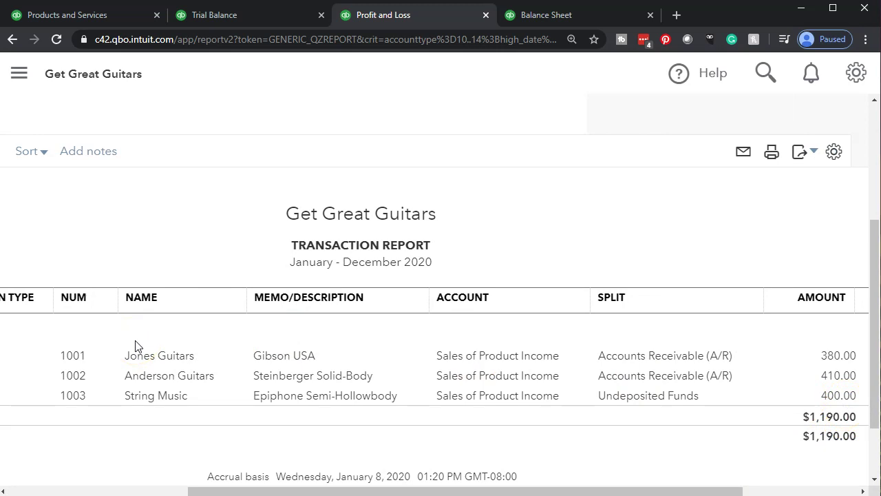
scroll(135, 346, "up", 3)
left_click(117, 166)
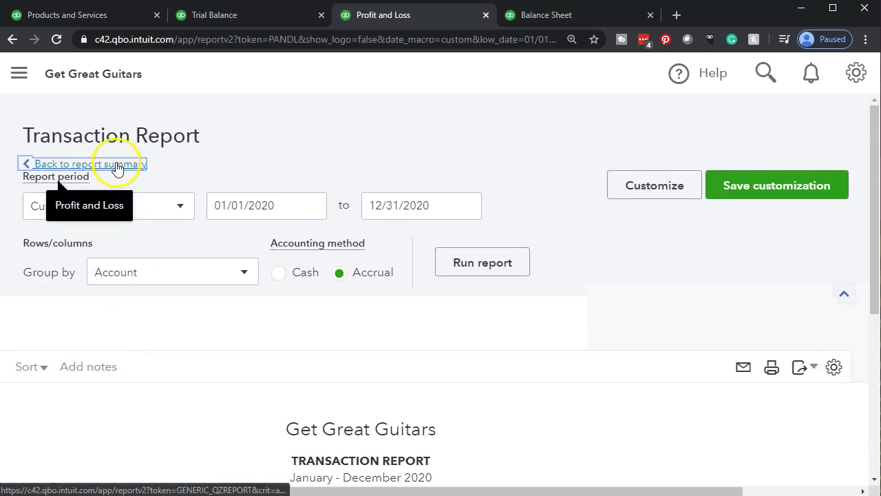
scroll(128, 189, "down", 3)
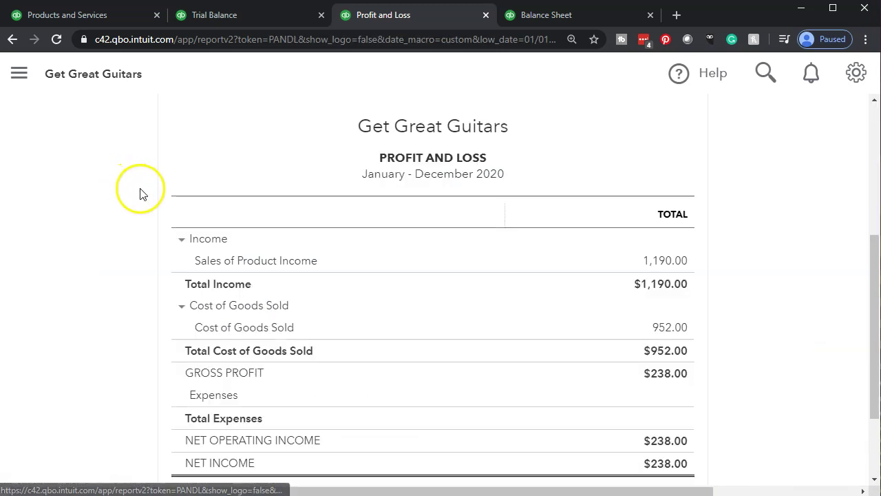
Check the California Department of Tax and Fee Administration payable on the Balance Sheet, and drill down into Inventory Asset to examine its transaction amounts
left_click(569, 15)
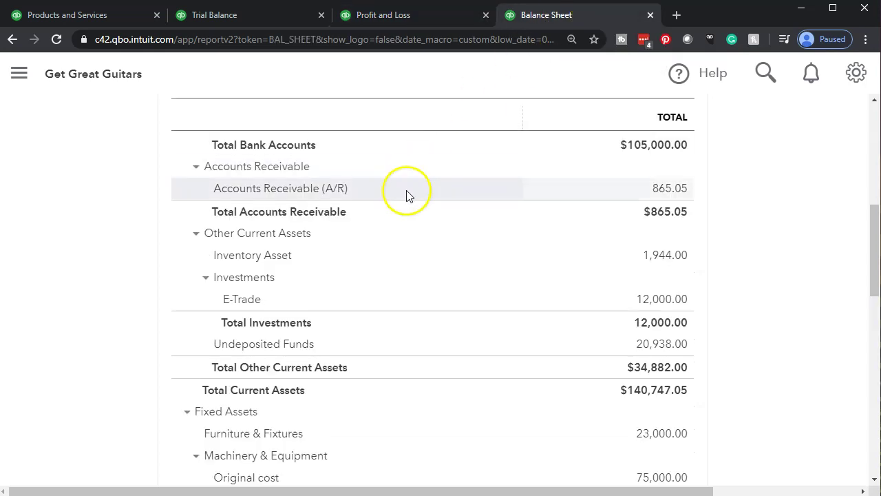
scroll(141, 333, "down", 5)
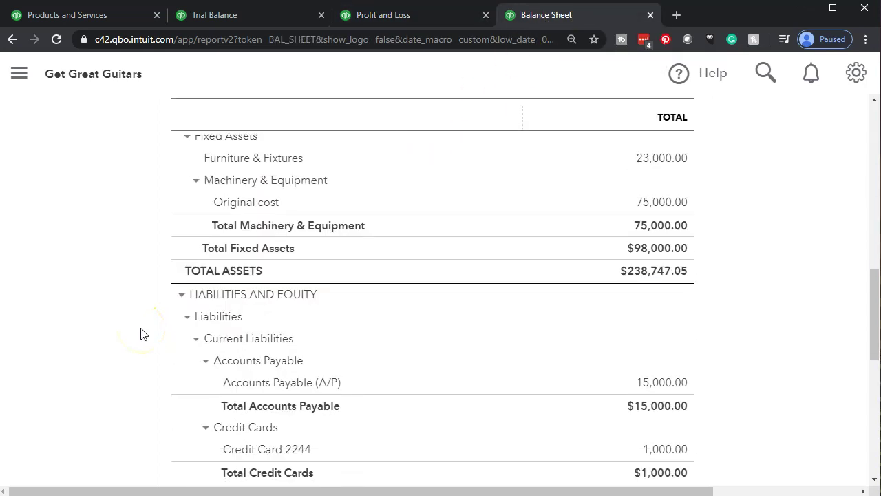
scroll(140, 334, "down", 2)
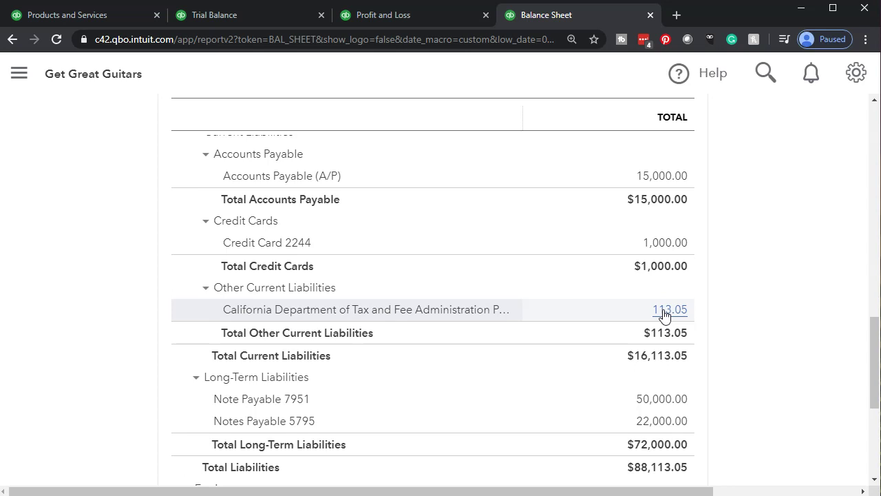
scroll(160, 382, "up", 5)
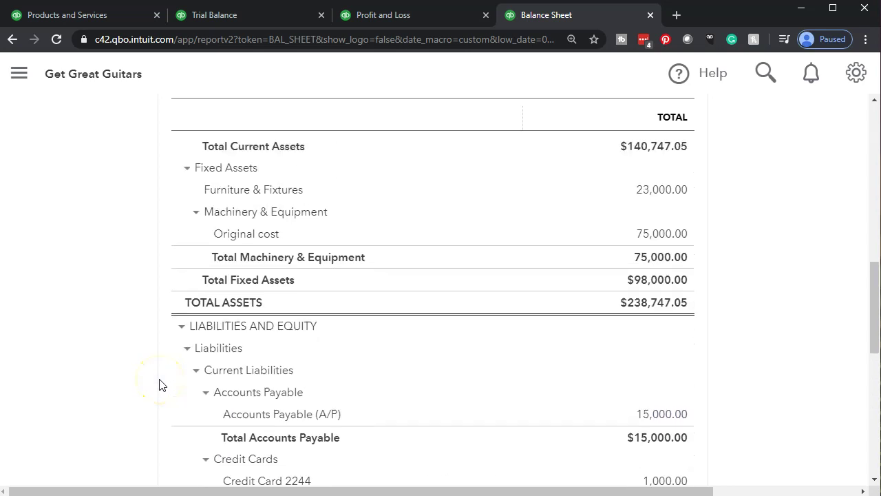
scroll(159, 384, "up", 3)
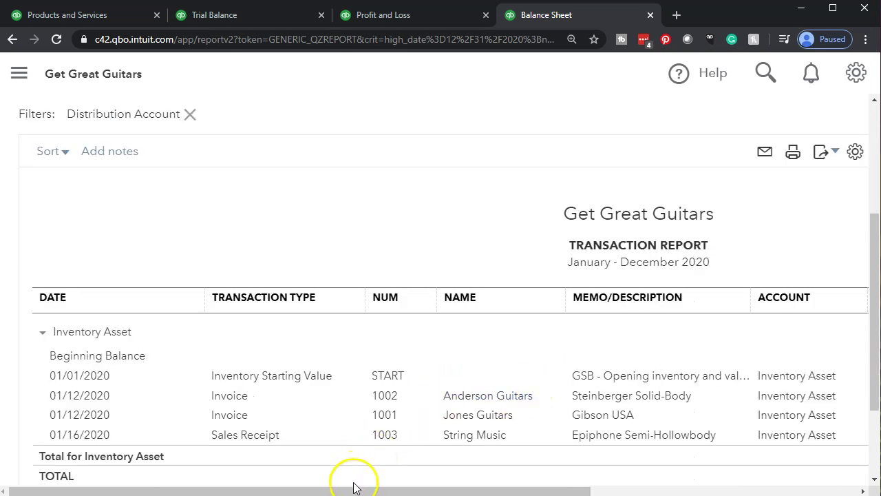
left_click_drag(354, 491, 650, 475)
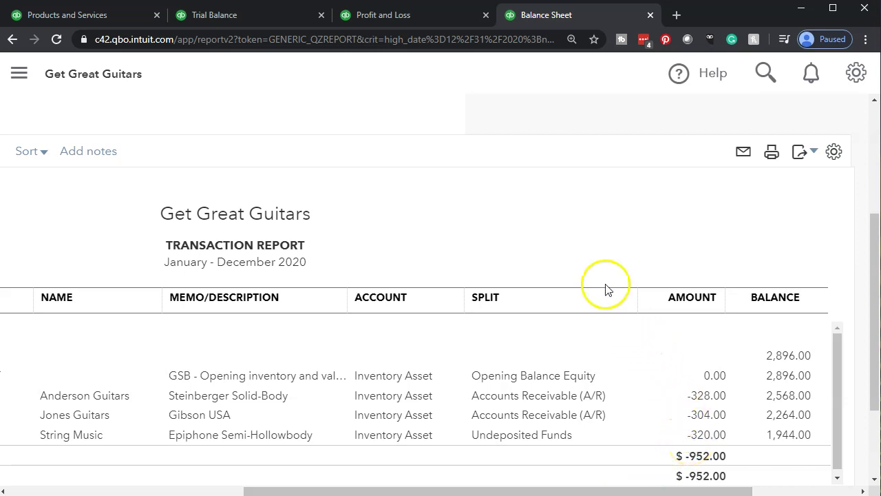
Drill down into Cost of Goods Sold on the Profit and Loss, examine the String Music amount, and return to the summary's net income
left_click(424, 20)
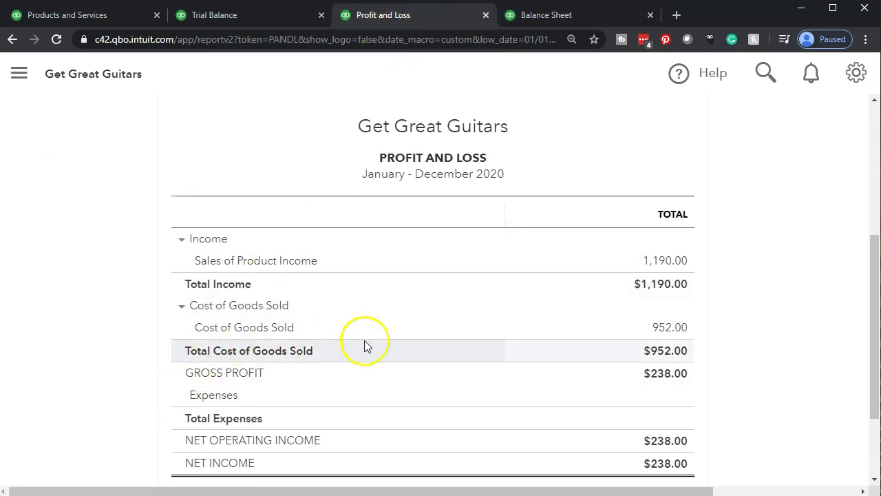
left_click(653, 330)
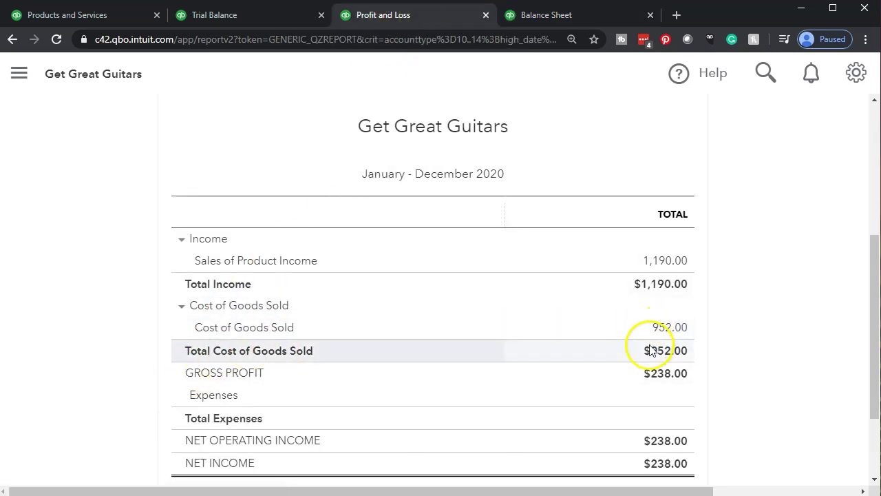
left_click_drag(497, 488, 708, 484)
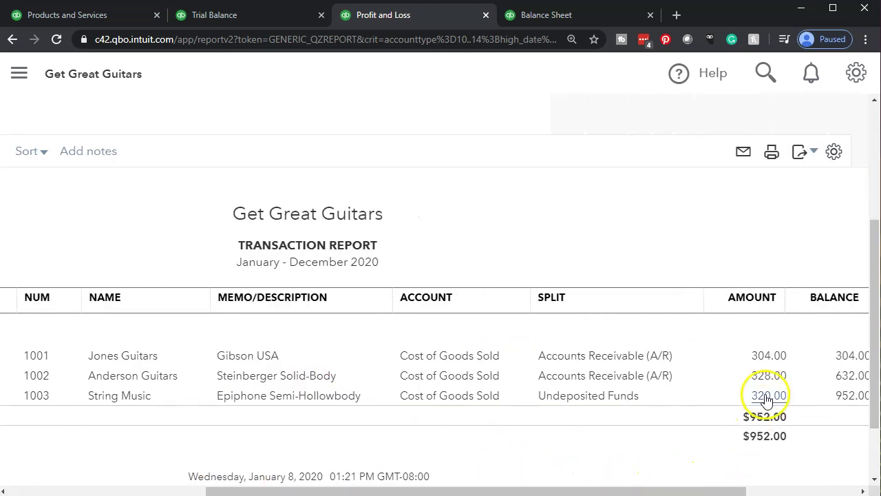
scroll(148, 310, "up", 3)
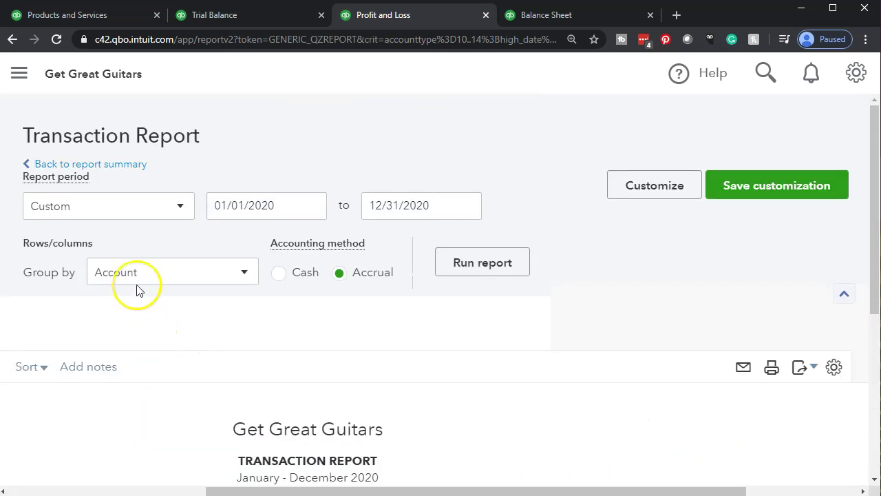
left_click(120, 165)
scroll(326, 285, "down", 5)
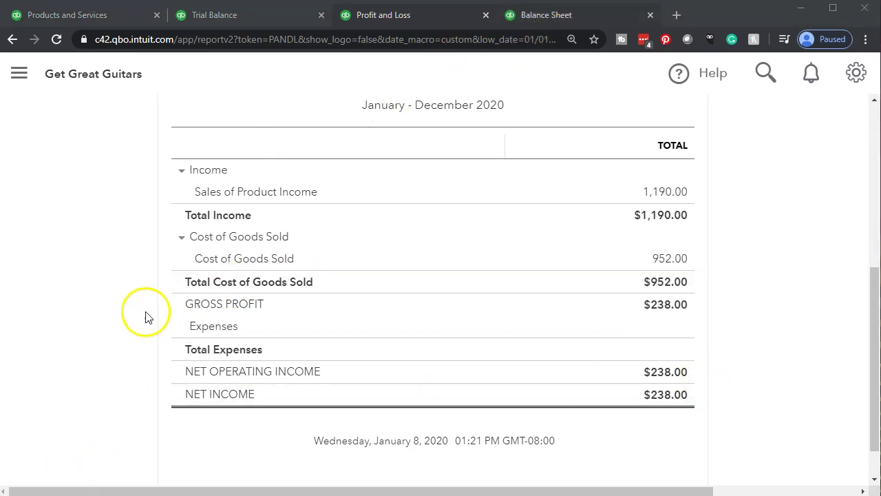
Return the Balance Sheet from the Inventory Asset transactions to its summary, review the current assets, and drill down into Inventory Asset again
key("ctrl+Tab")
scroll(145, 315, "up", 5)
left_click(112, 164)
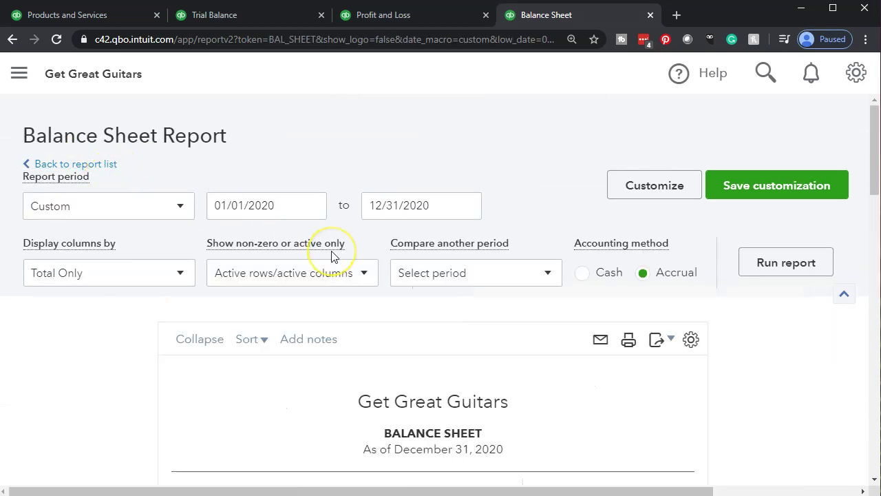
scroll(333, 255, "down", 5)
scroll(380, 308, "up", 1)
scroll(379, 308, "up", 2)
scroll(379, 310, "down", 3)
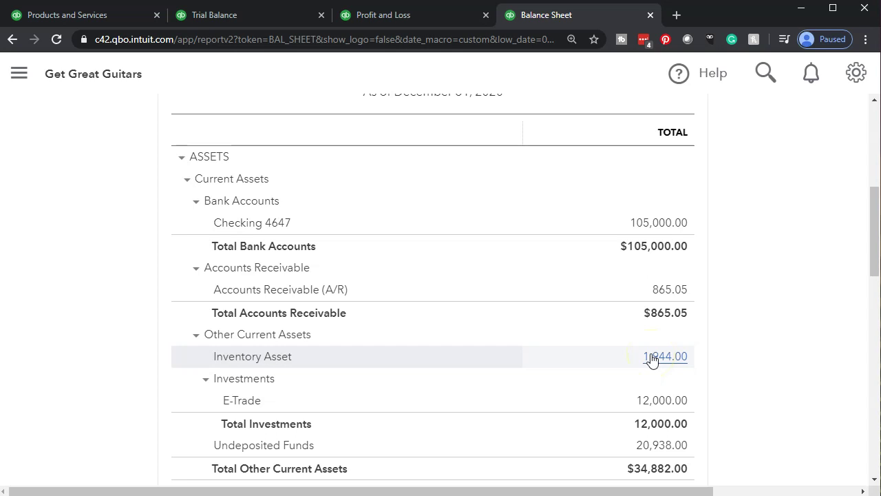
left_click(659, 354)
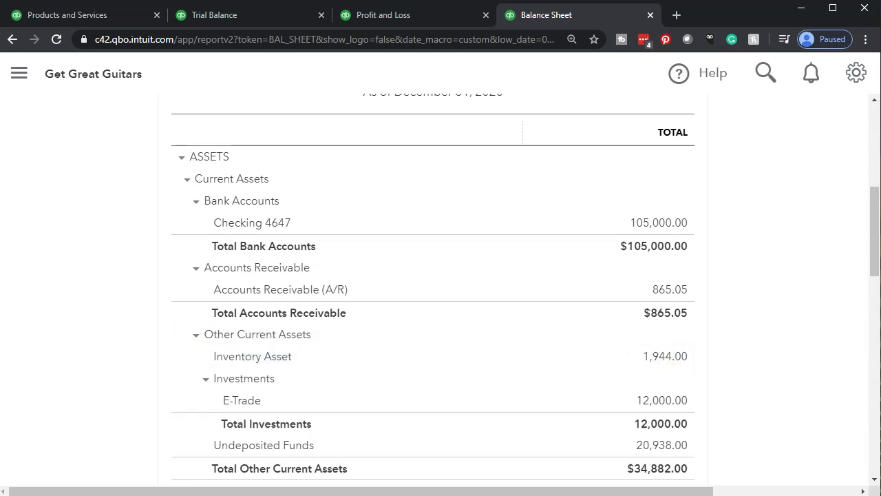